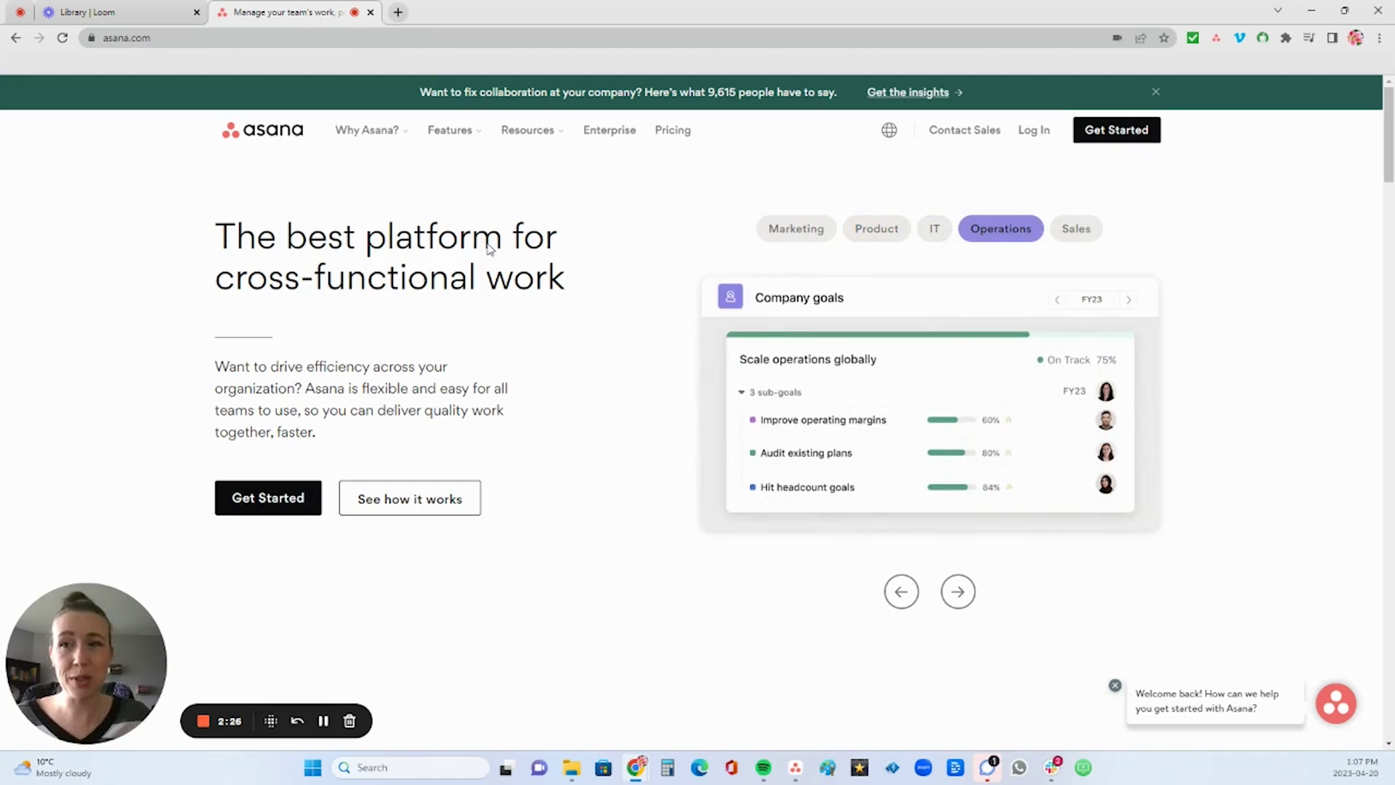
- Start from Get Started on asana.com and log in to reach the Home dashboard
left_click(1112, 139)
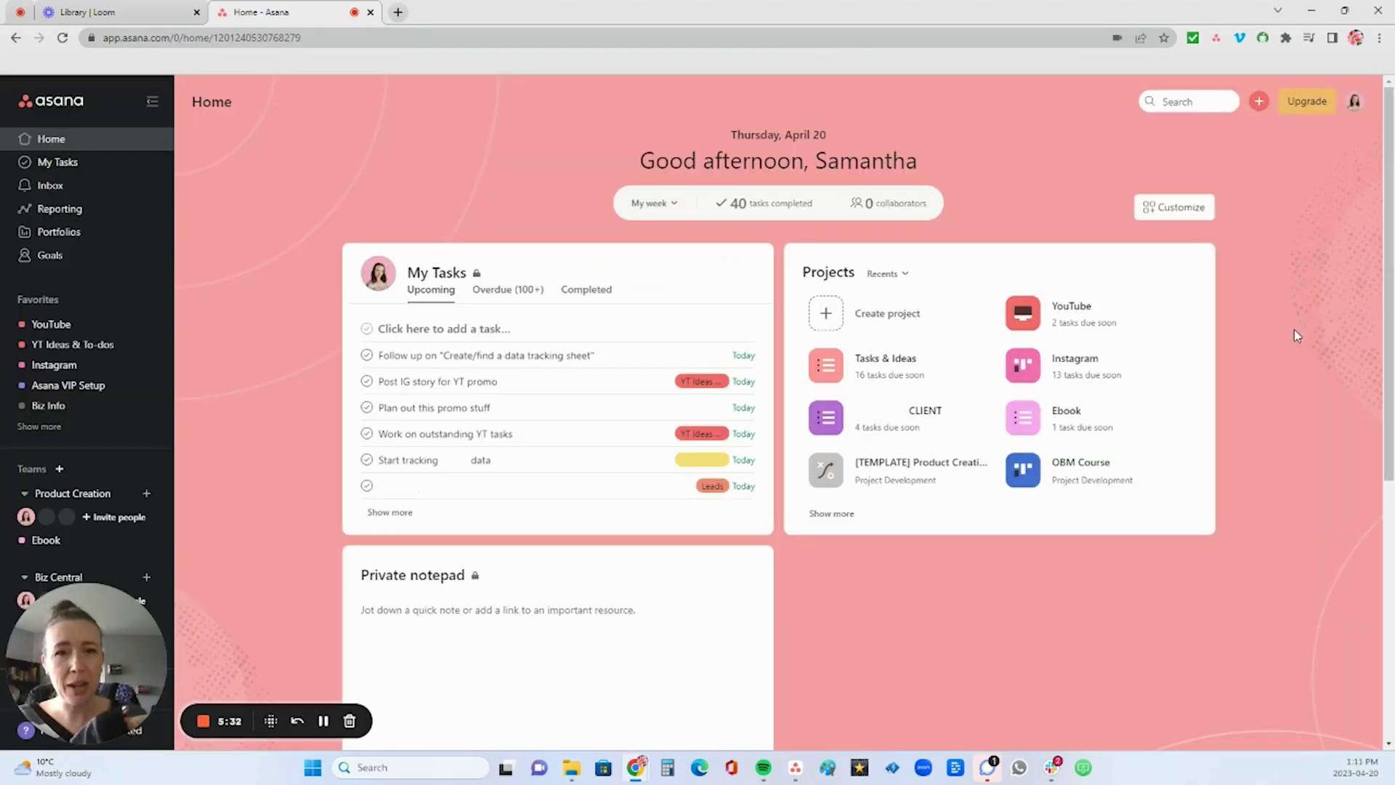
- Look over the Home customization options, close them, and try moving the Projects widget
left_click(1183, 209)
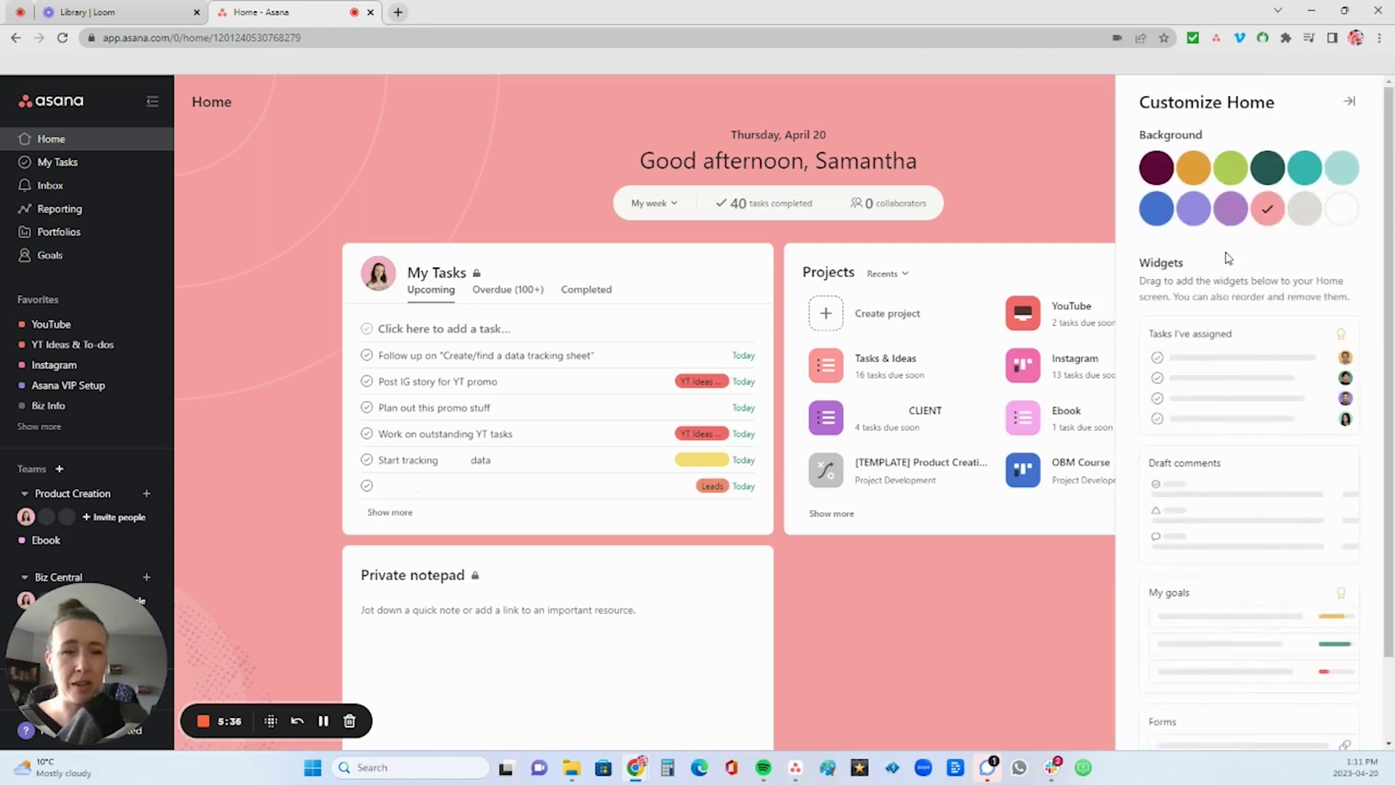
left_click(1034, 146)
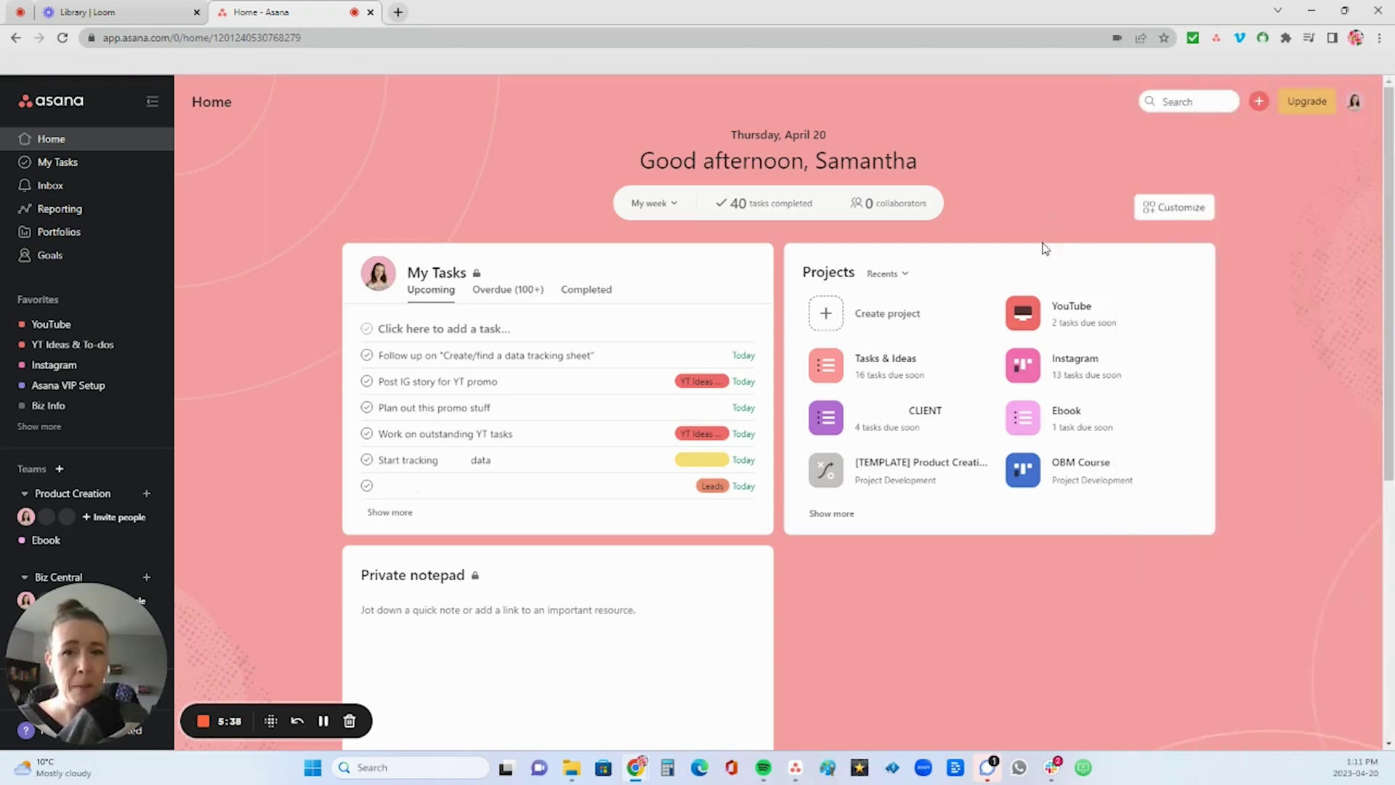
left_click_drag(1027, 262, 1044, 297)
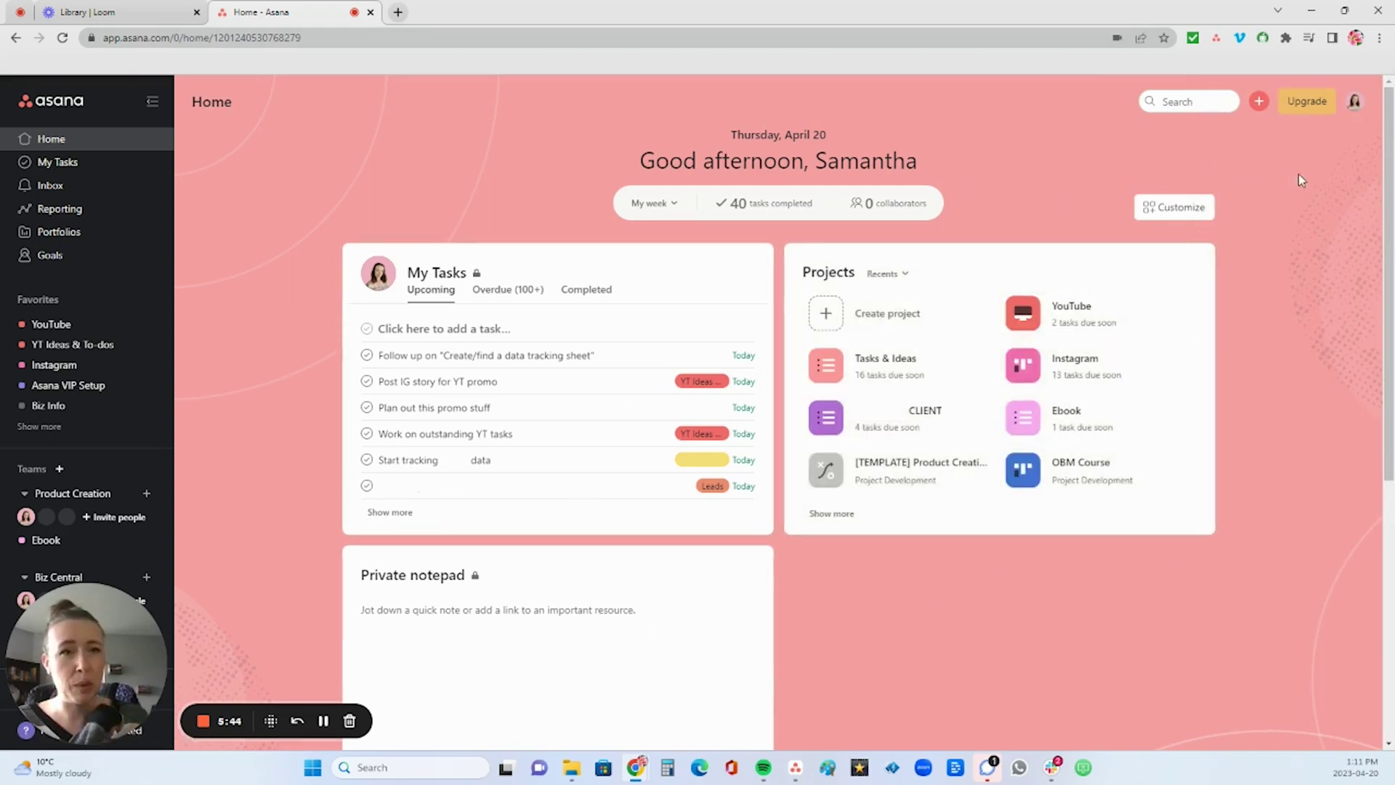
- Open My Profile from the avatar menu and bring up its Edit profile settings
left_click(1356, 104)
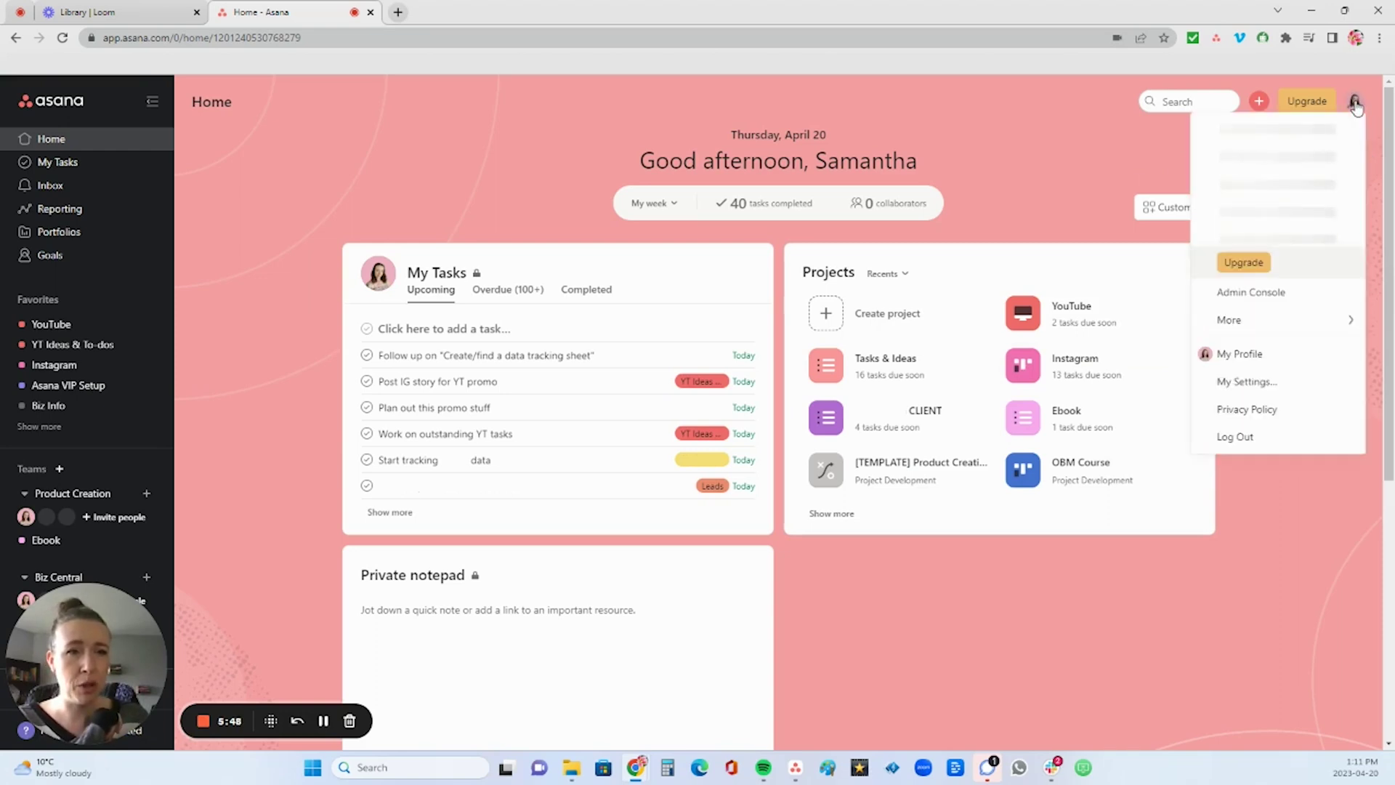
left_click(1243, 363)
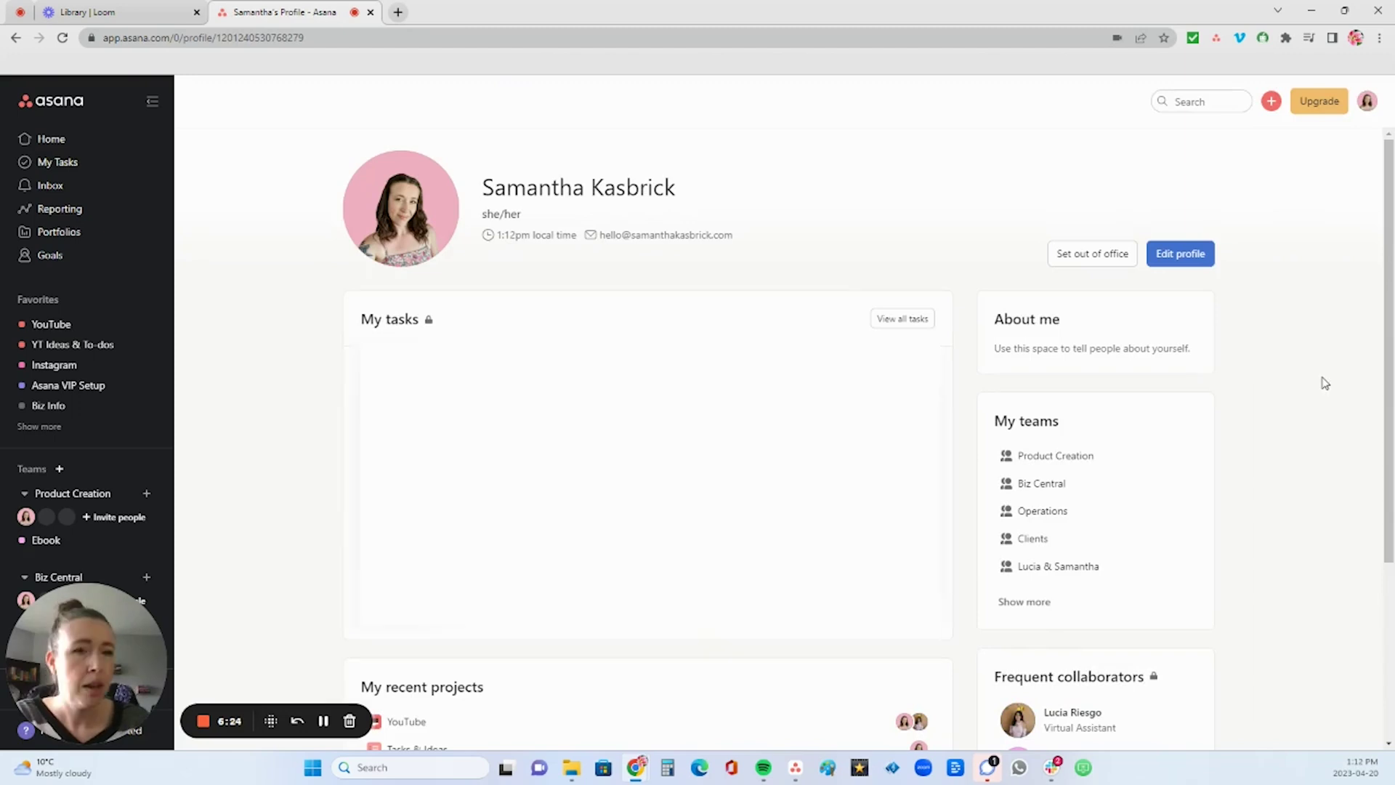
left_click(1177, 259)
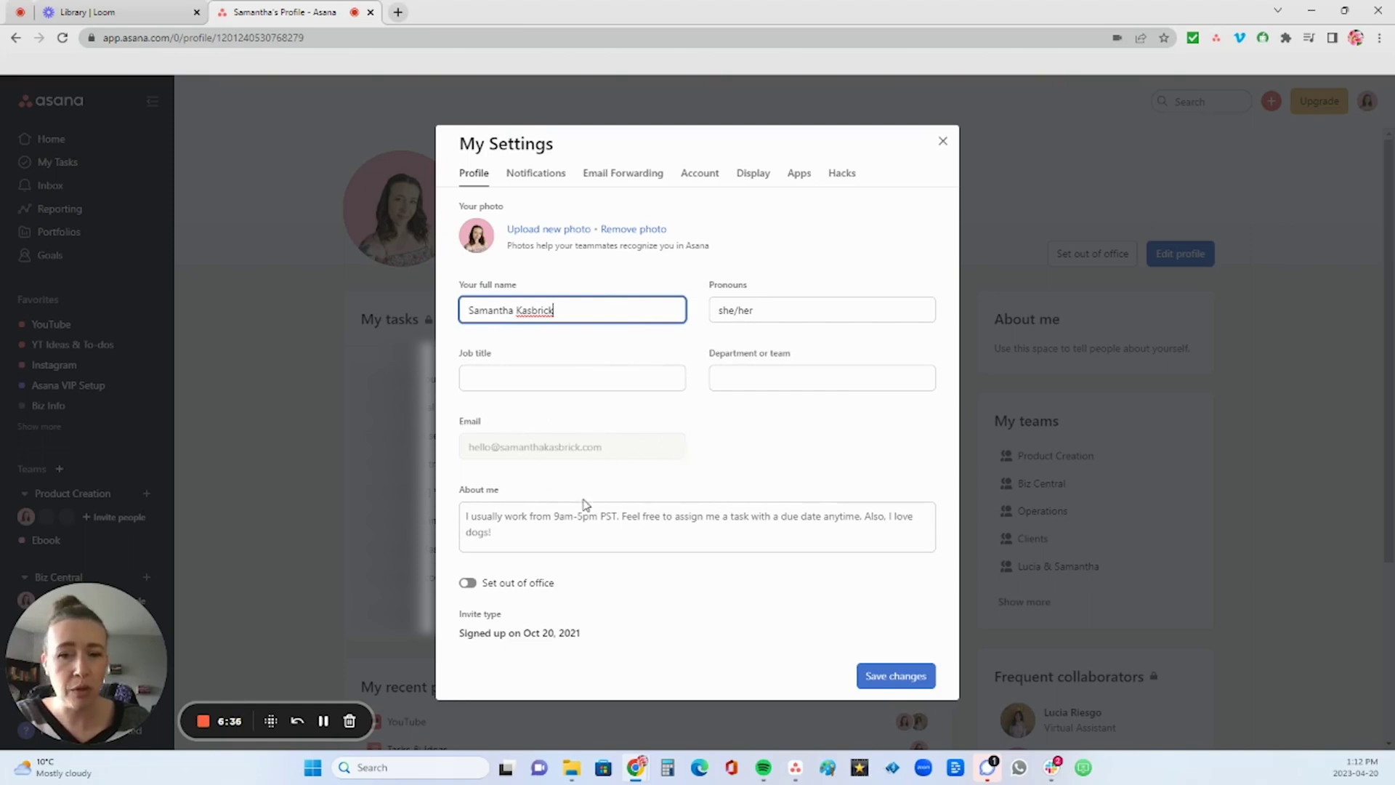
- Review the Notifications settings: Sunday and Saturday do-not-disturb days and email options
left_click(546, 176)
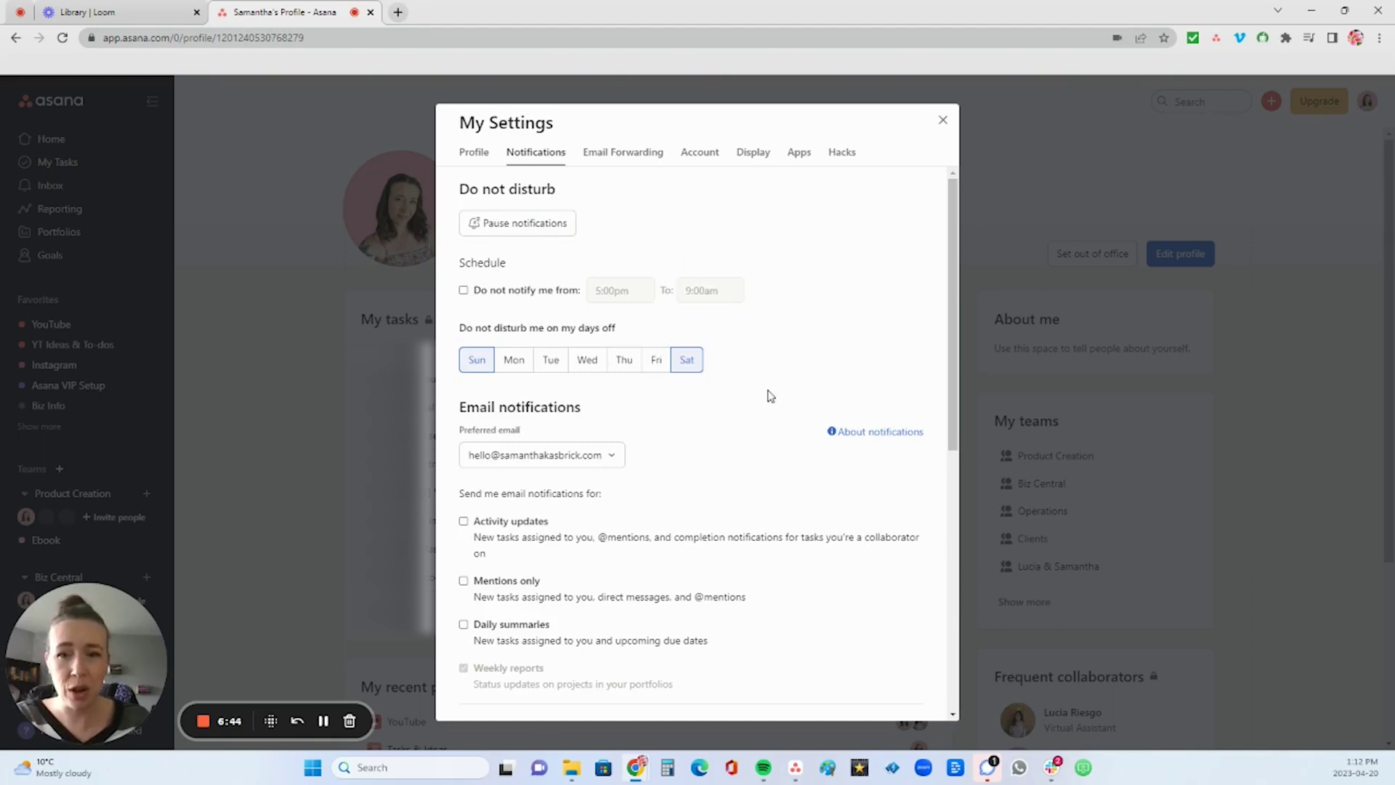
scroll(768, 411, "down", 1)
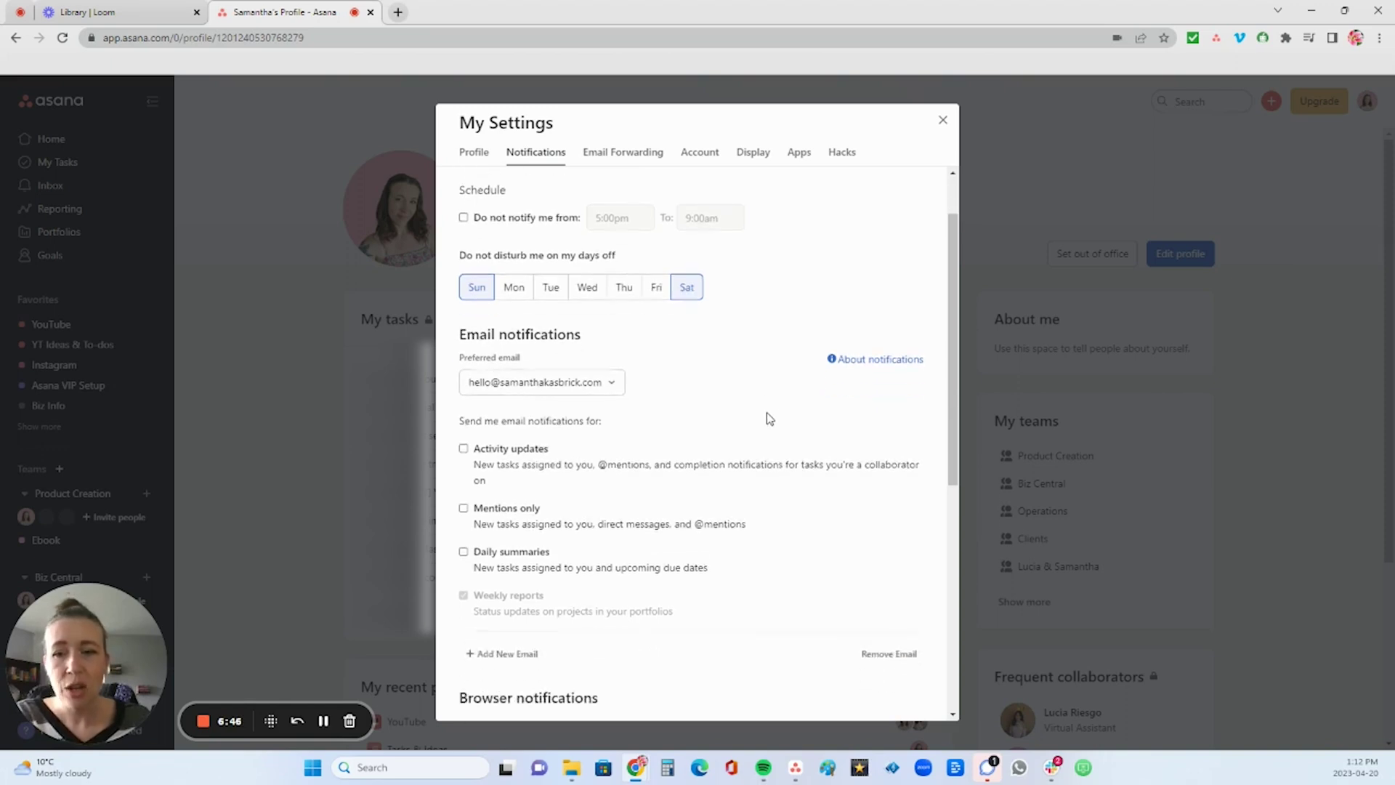
scroll(768, 418, "down", 6)
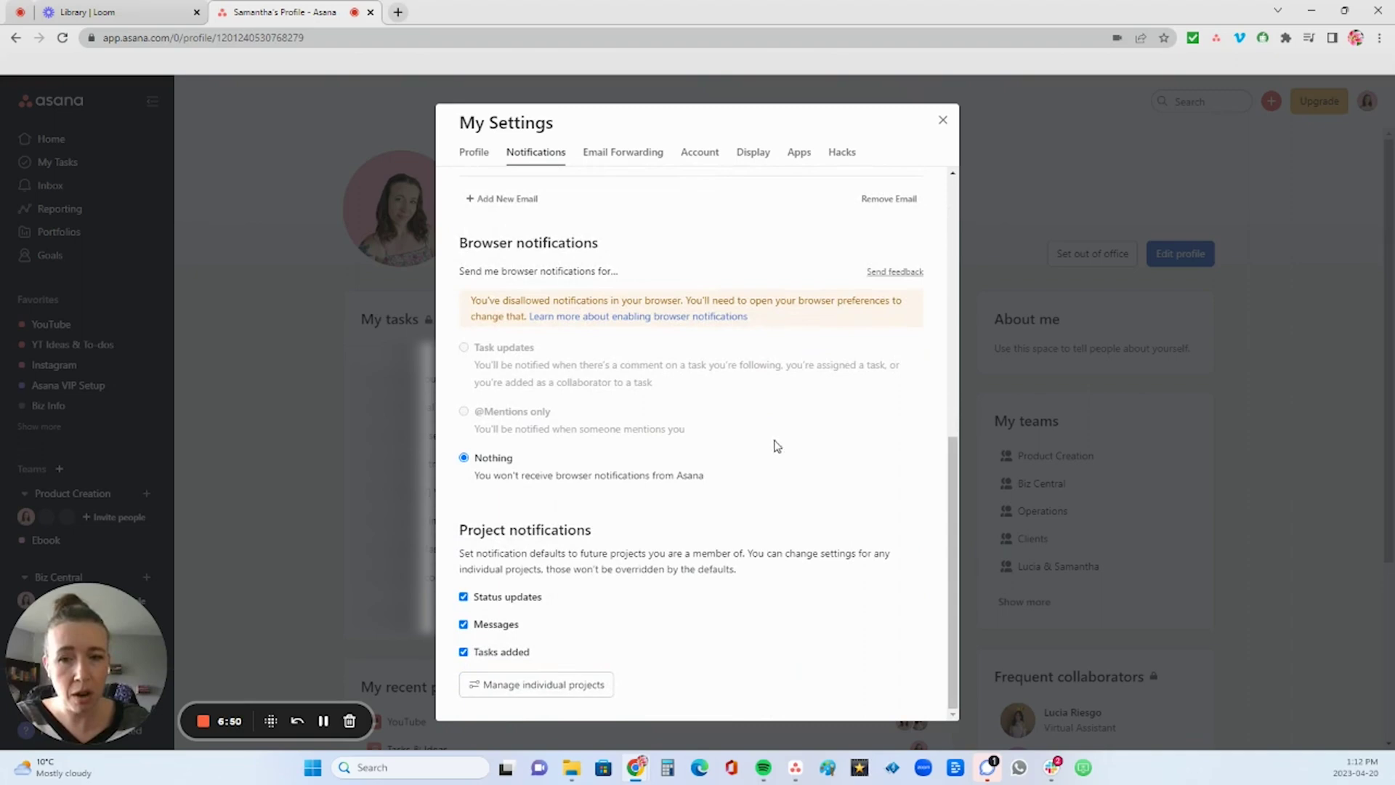
scroll(791, 454, "up", 6)
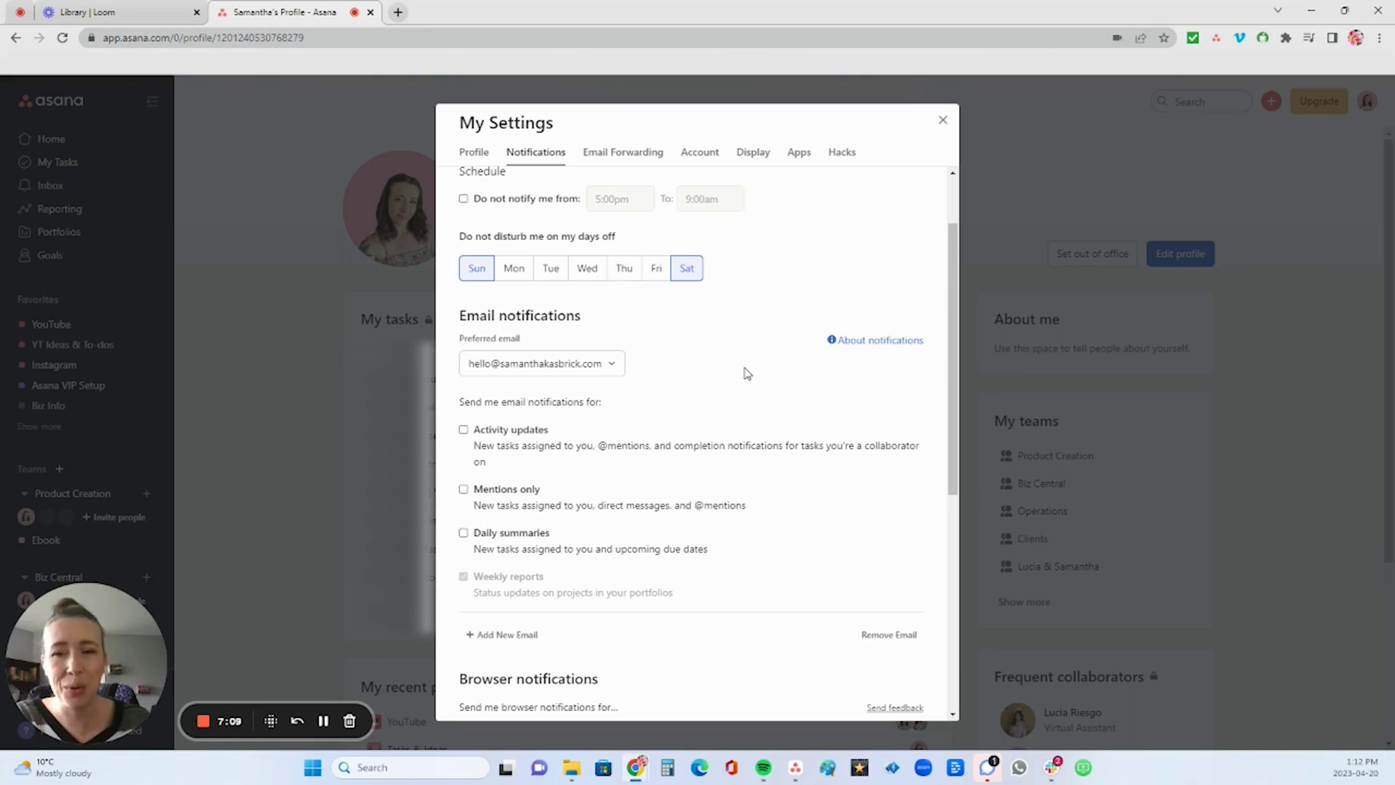
scroll(747, 374, "up", 2)
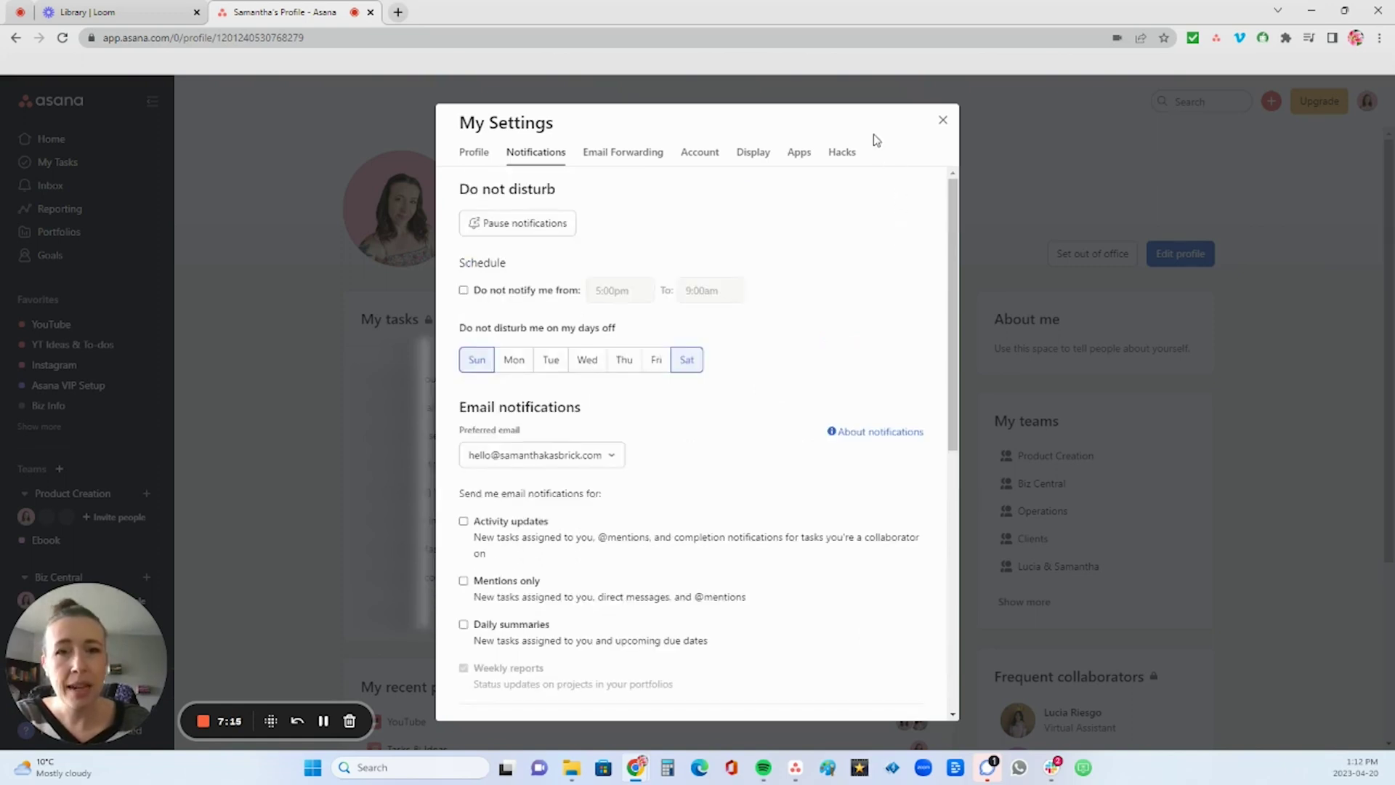
- View the experimental Hacks settings in My Settings
left_click(843, 158)
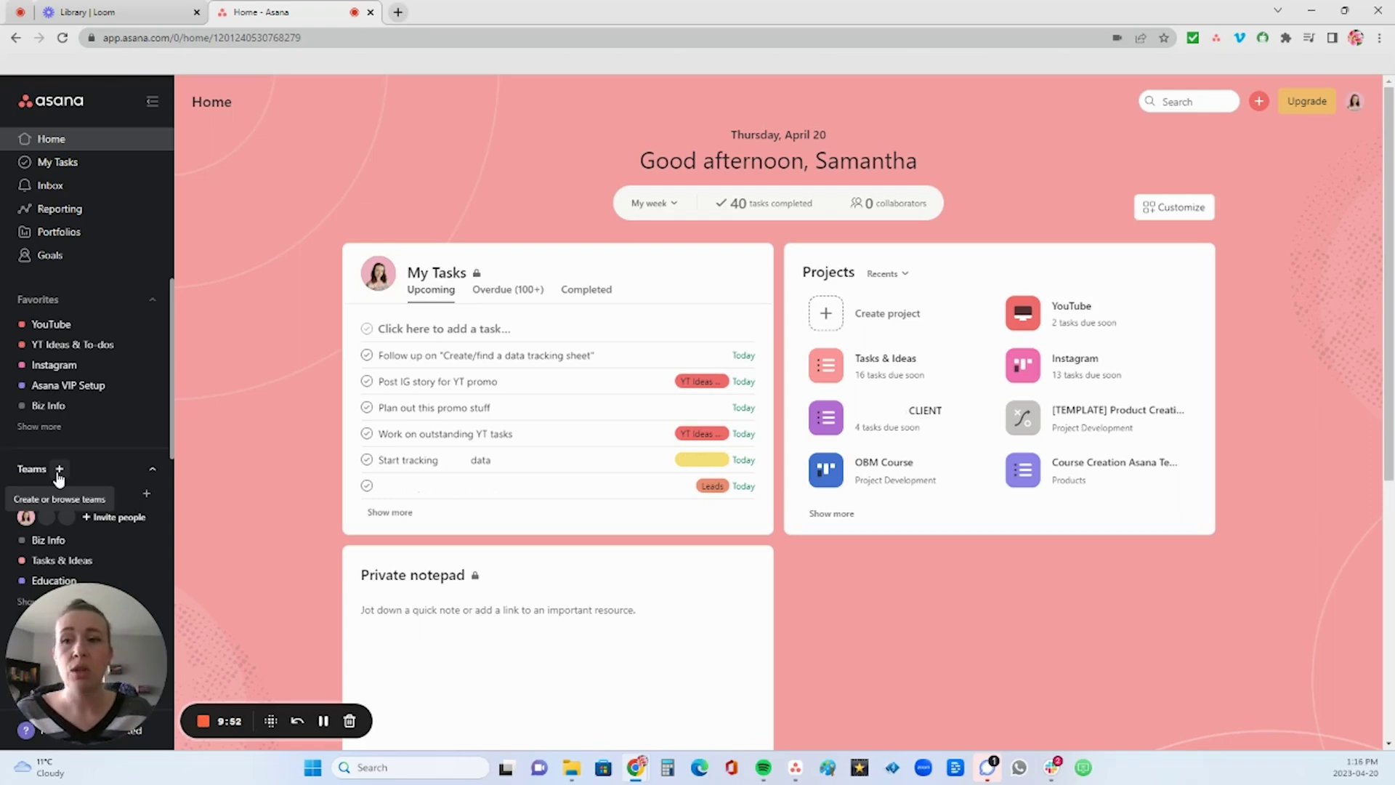
- Create a new team named 'Product Development'
left_click(59, 471)
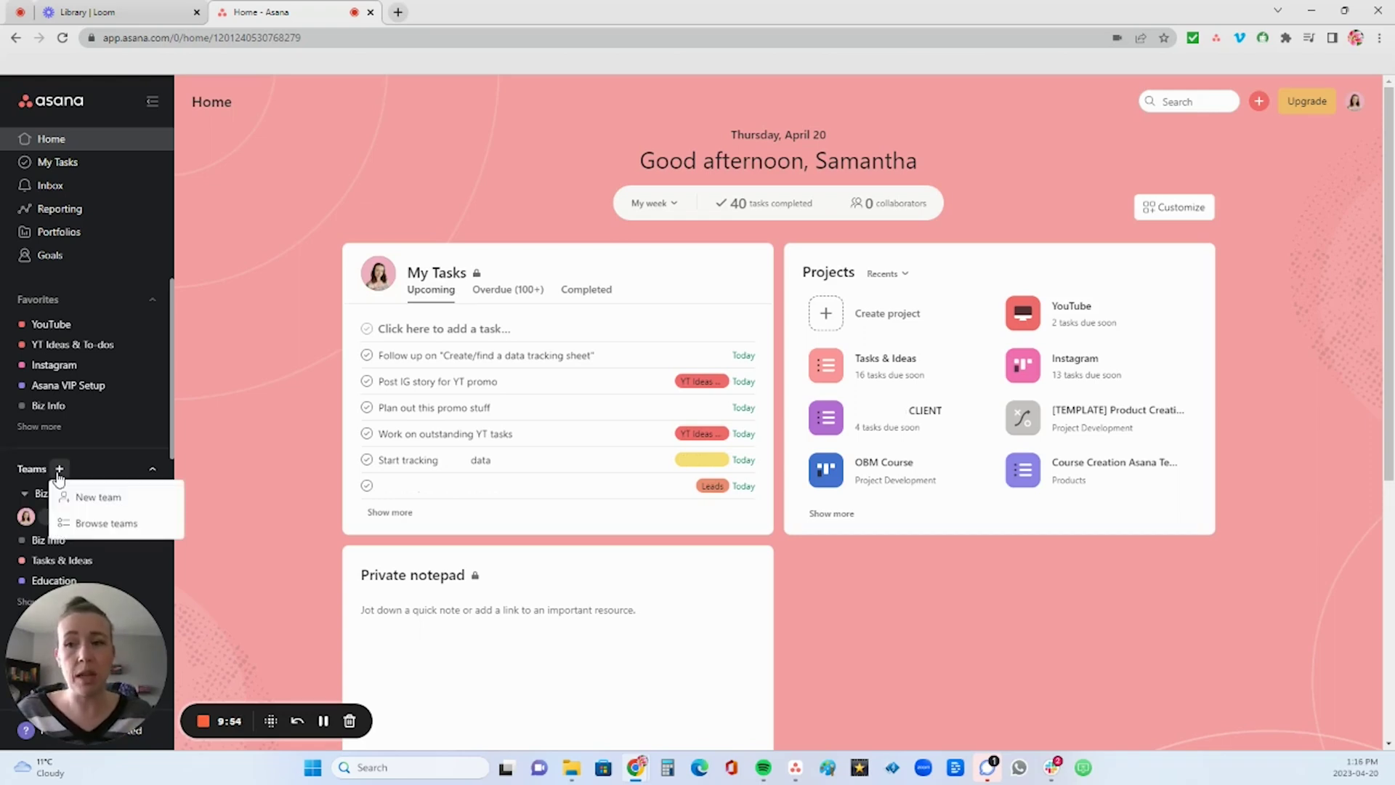
left_click(79, 500)
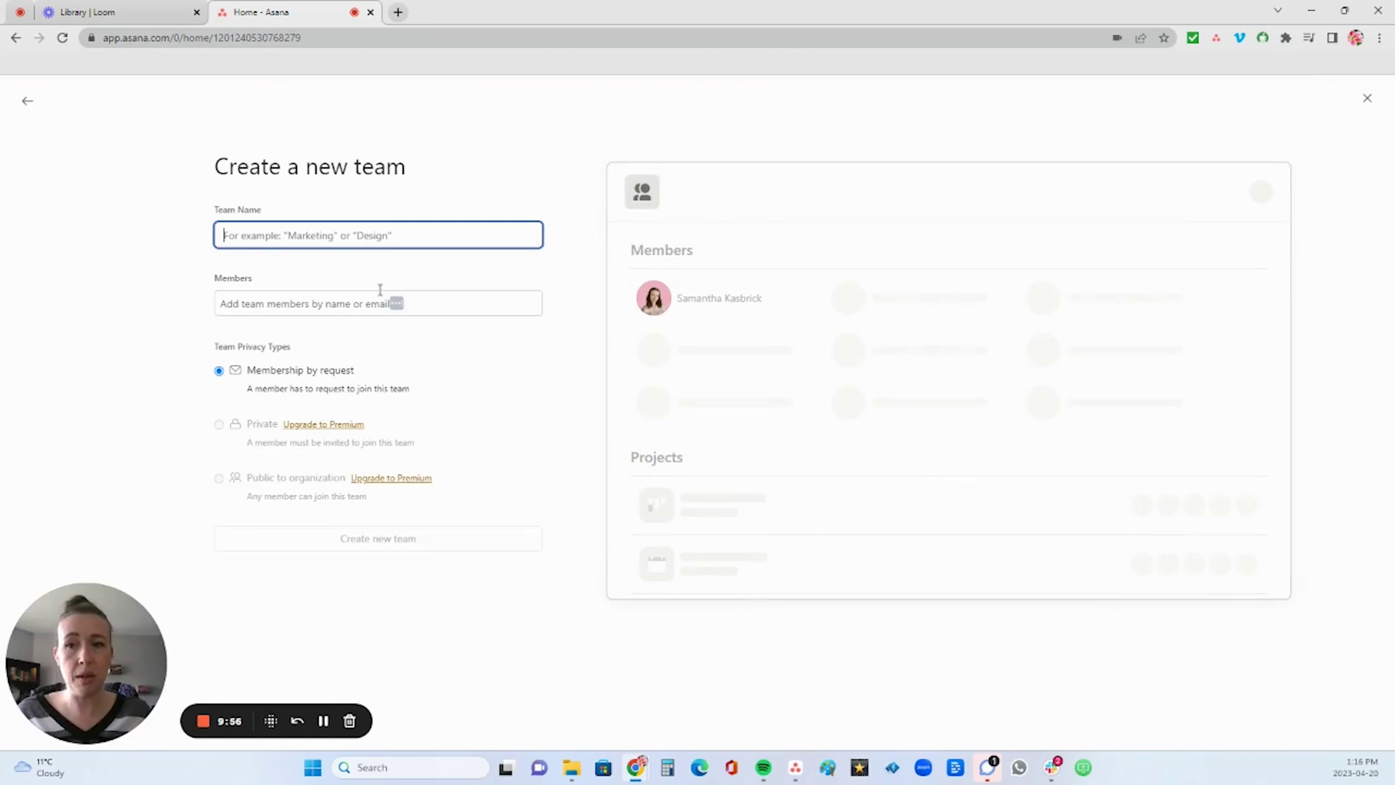
type("P")
type("o")
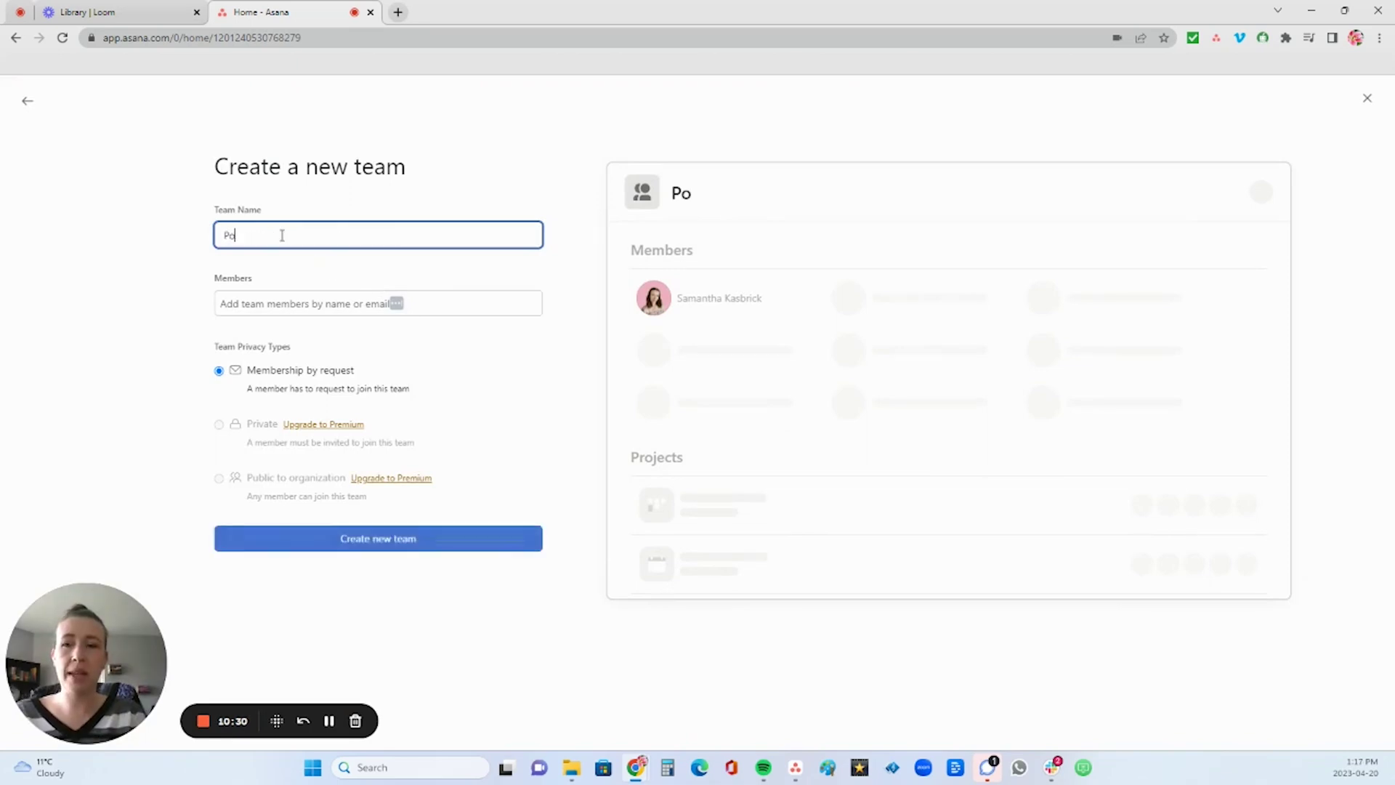
key("BackSpace")
key("BackSpace")
type("r")
key("BackSpace")
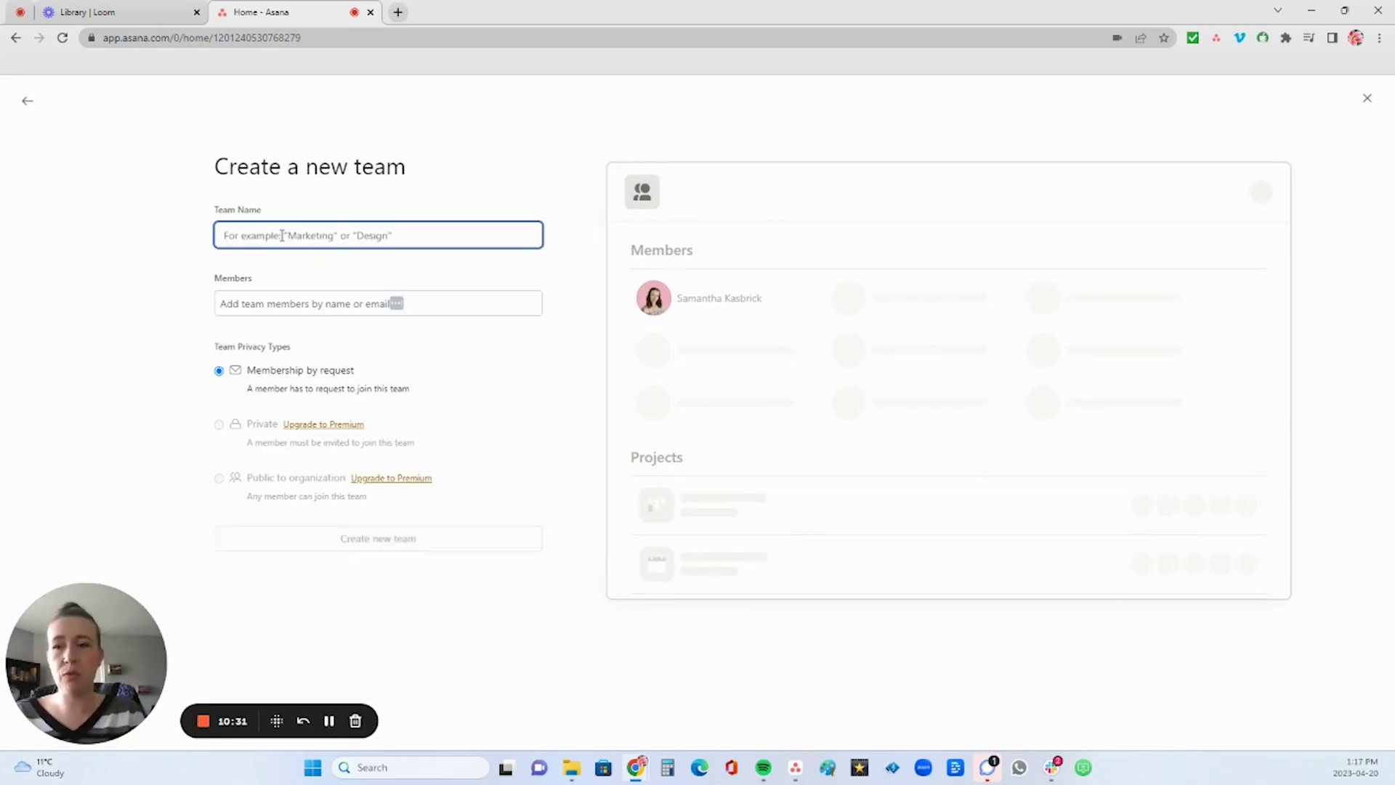
type("Product")
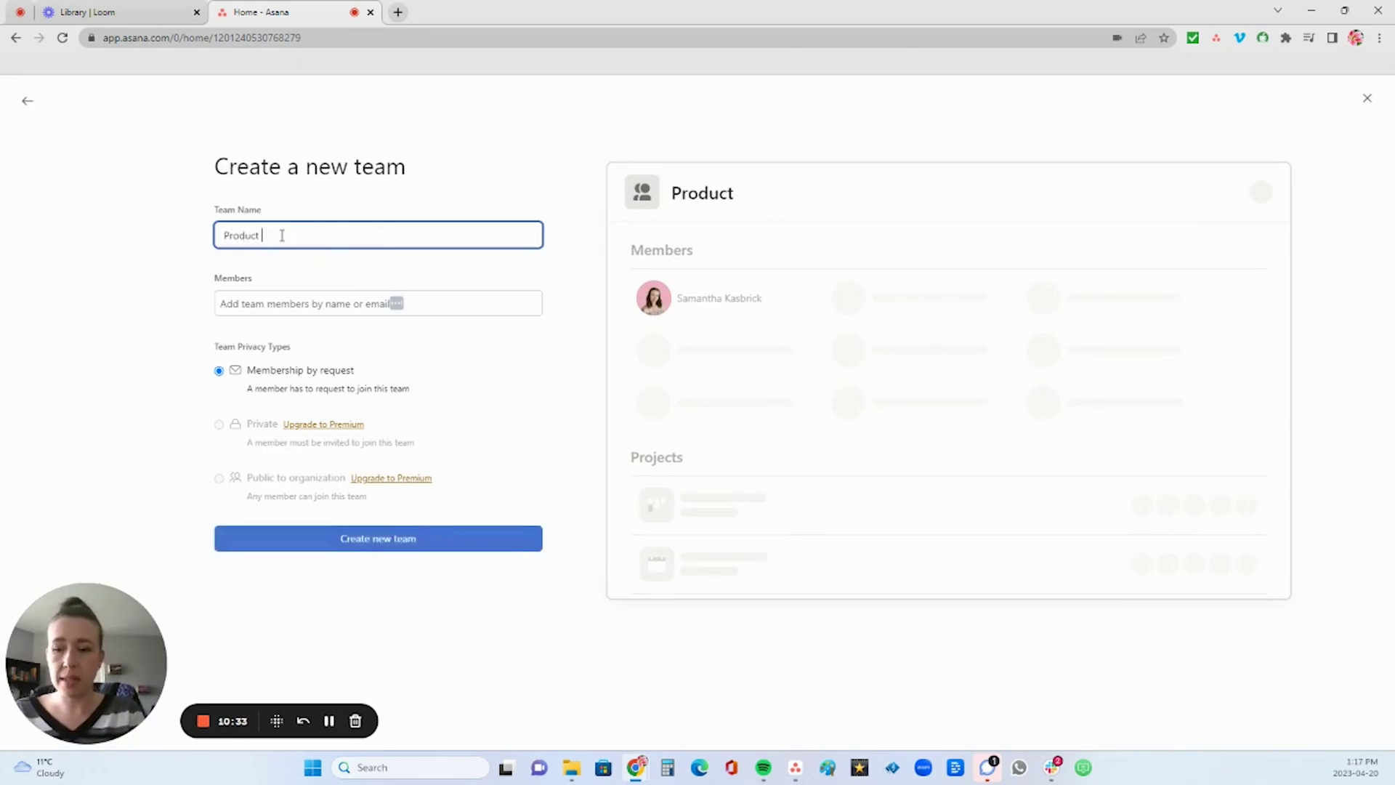
type(" Devel")
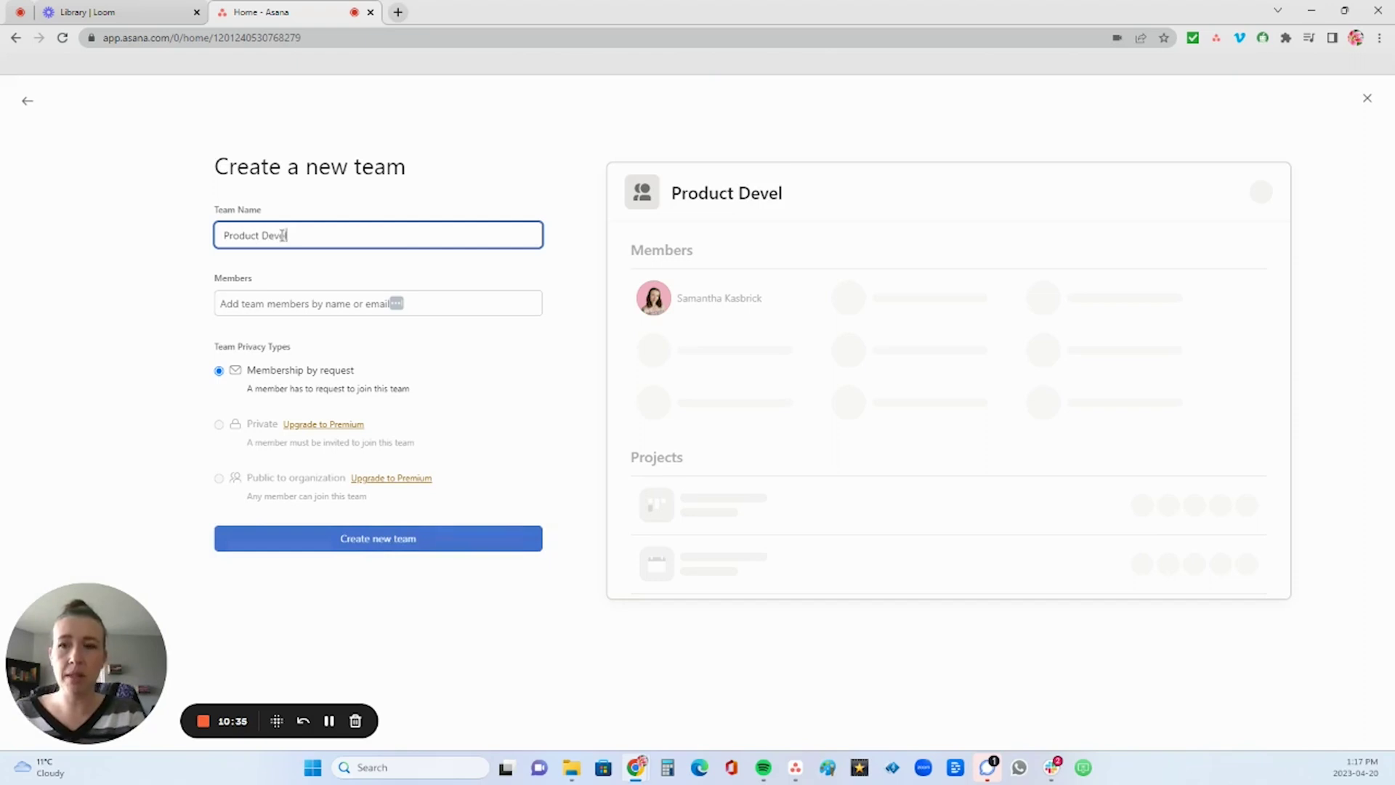
type("opment")
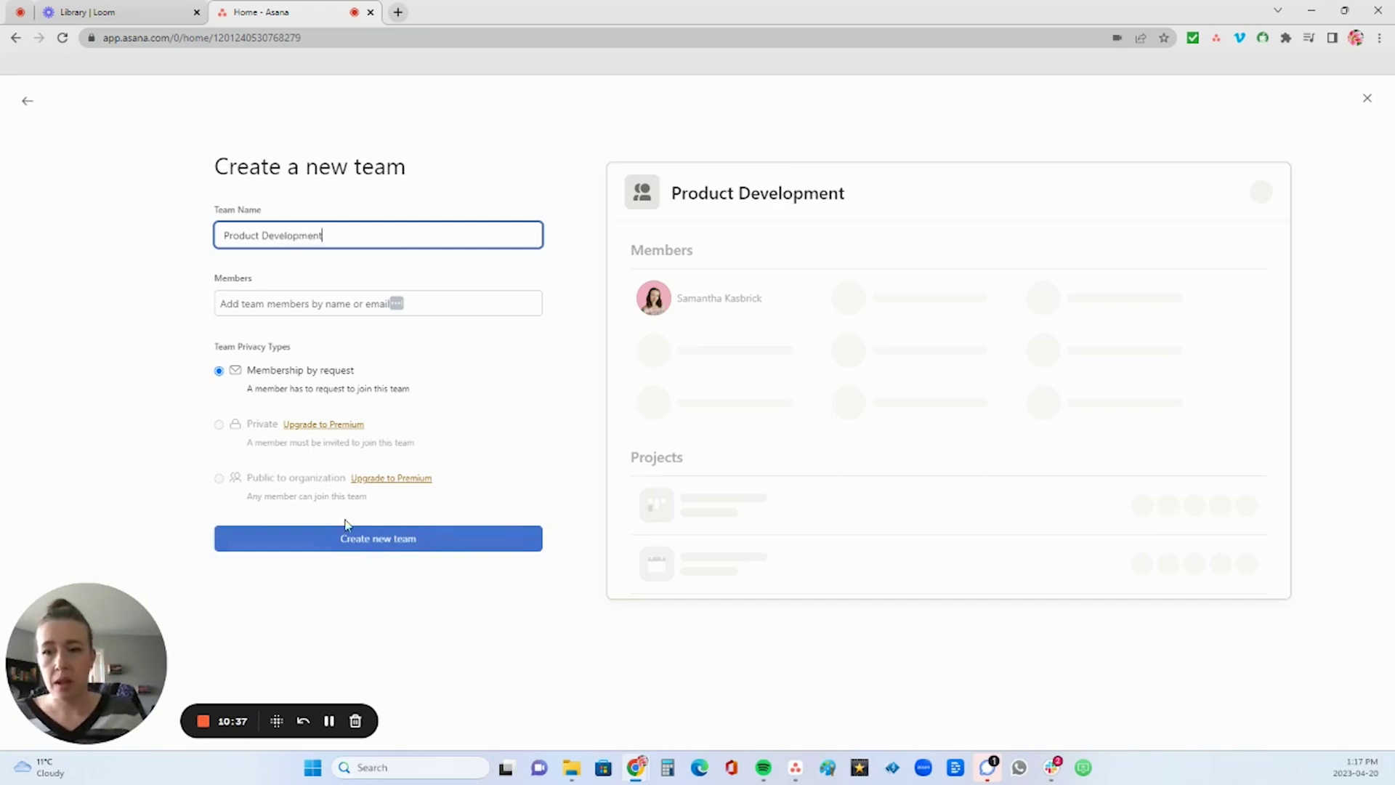
left_click(359, 556)
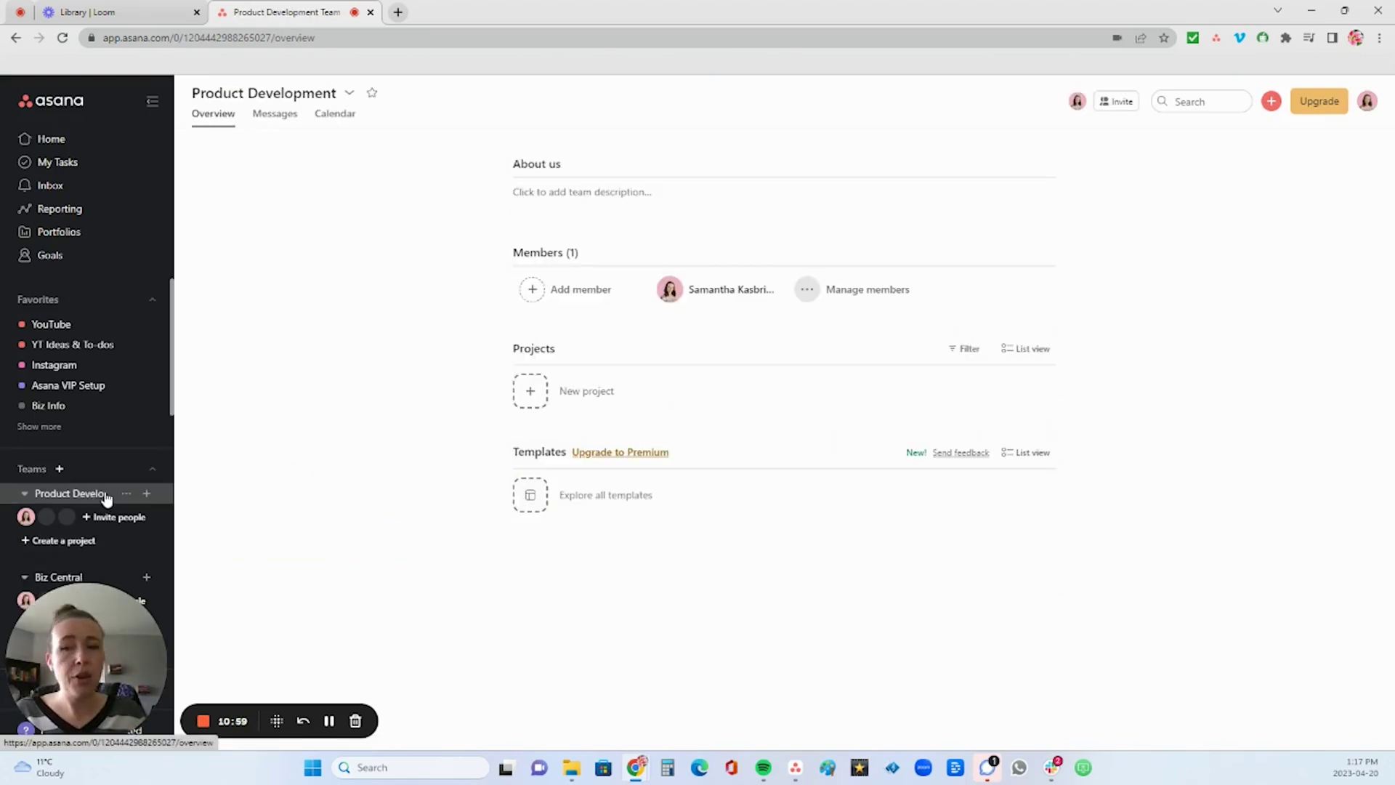
- Create a blank project named 'Ebook' in Product Development and open it
left_click(68, 543)
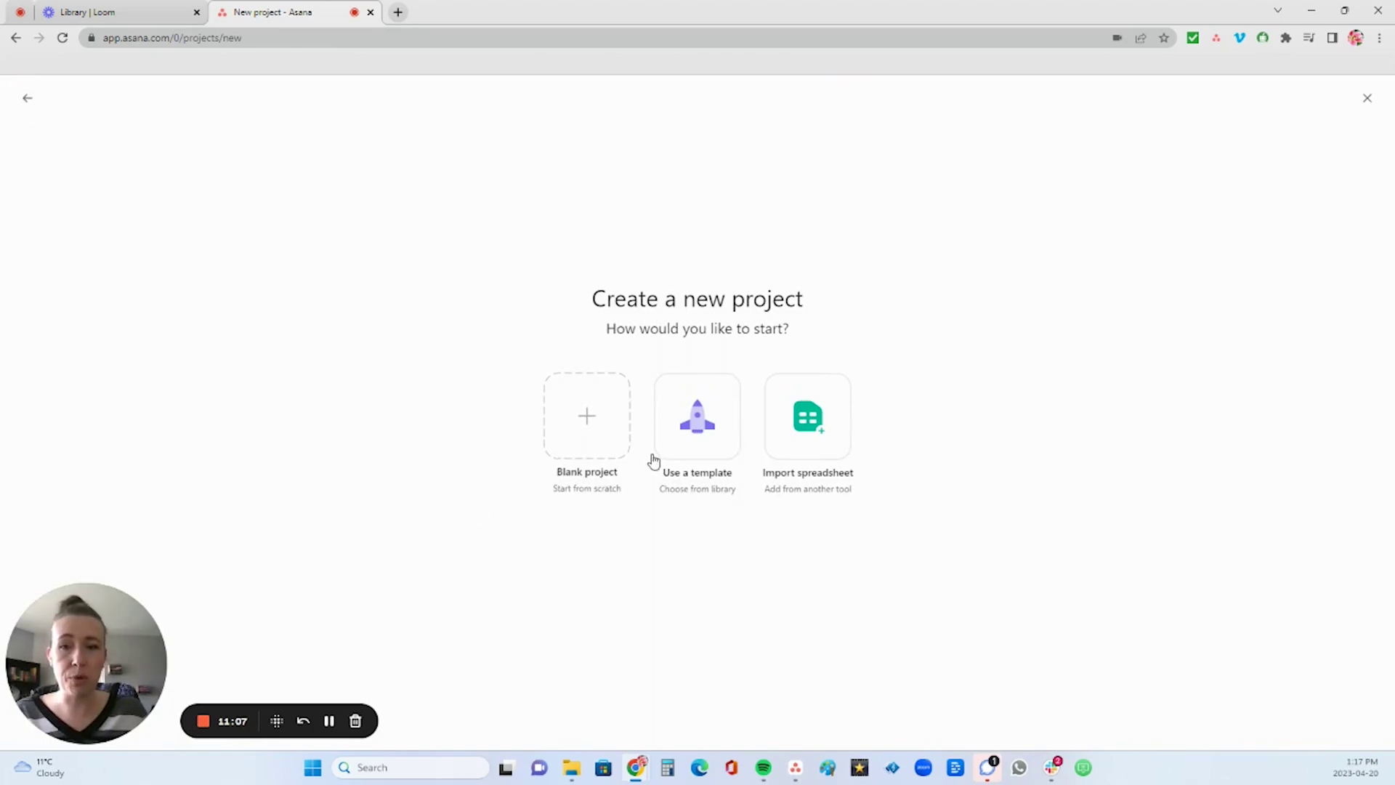
left_click(594, 431)
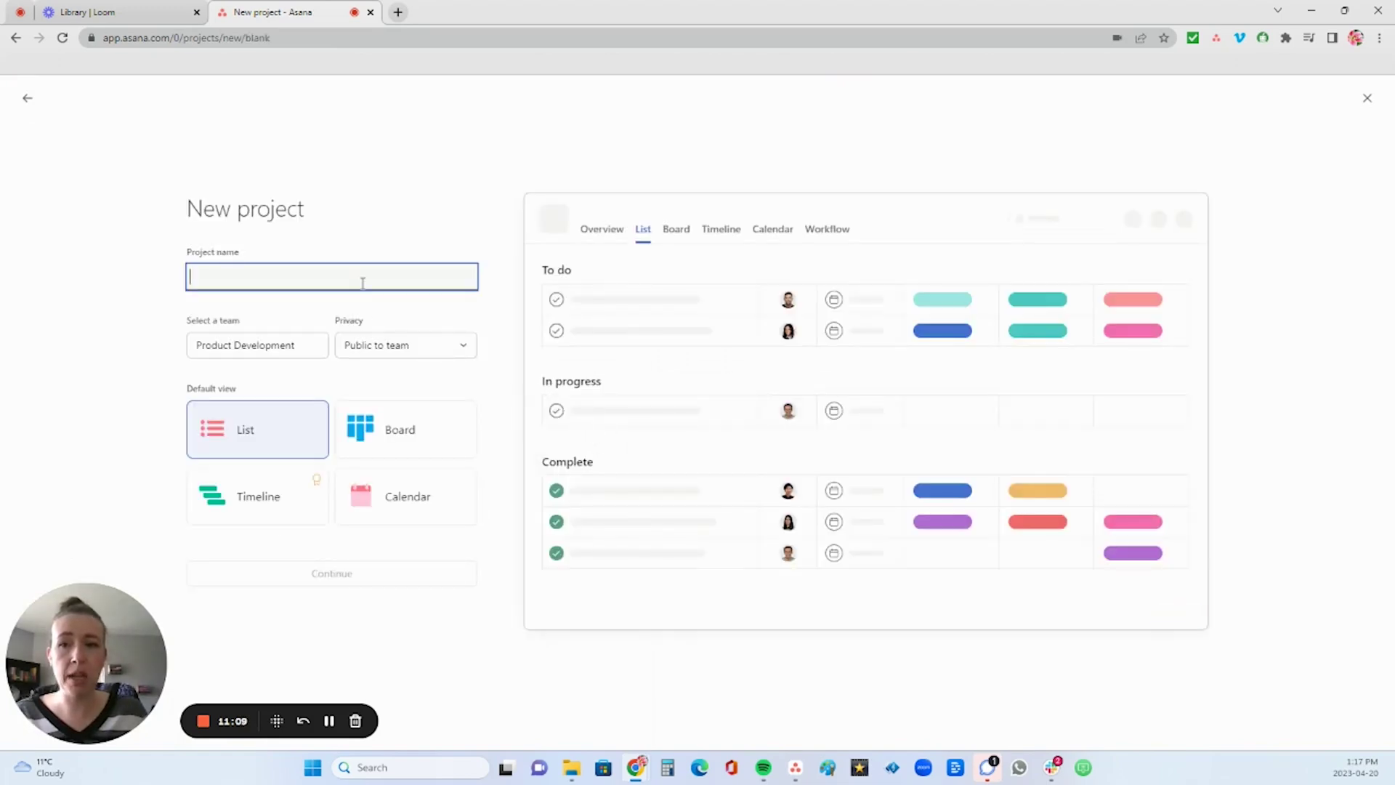
type("Ebook")
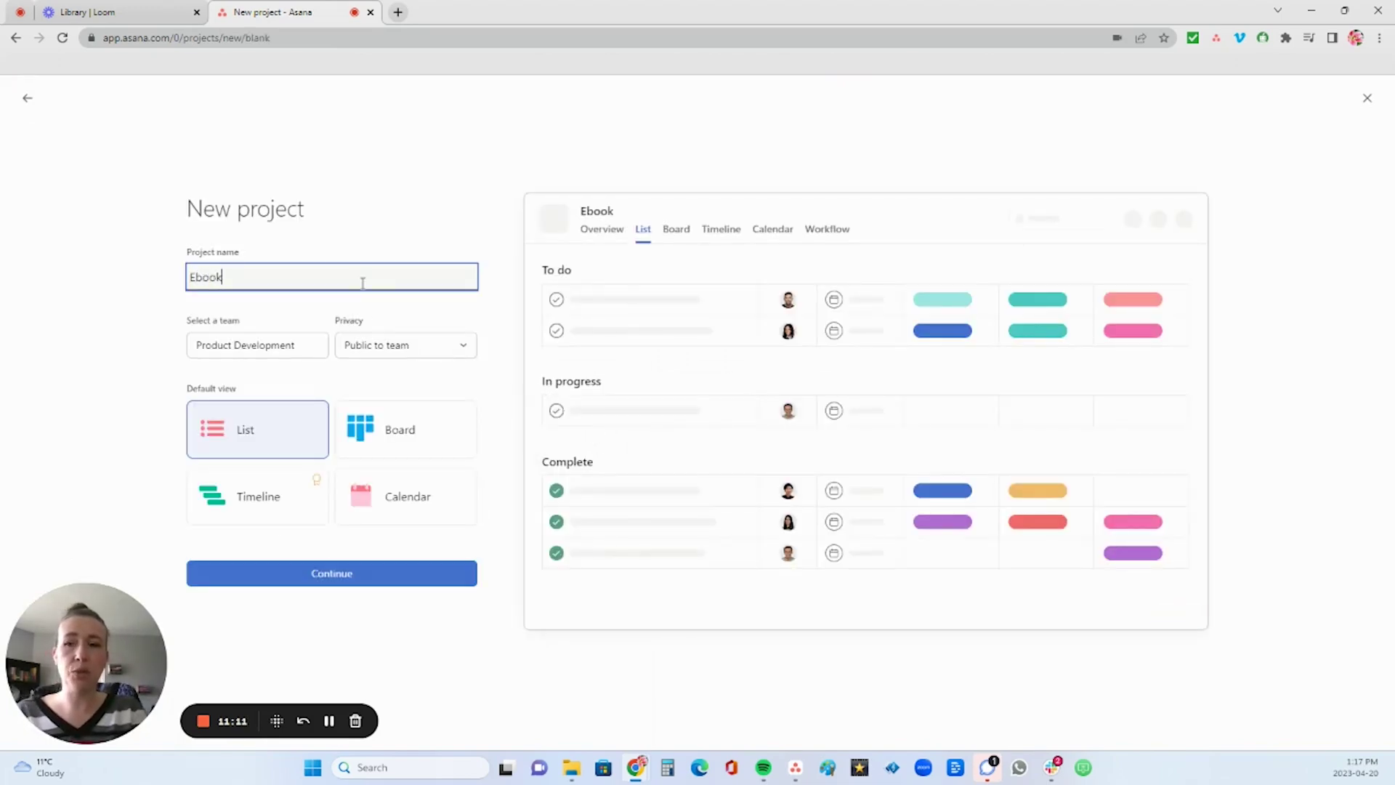
left_click(342, 574)
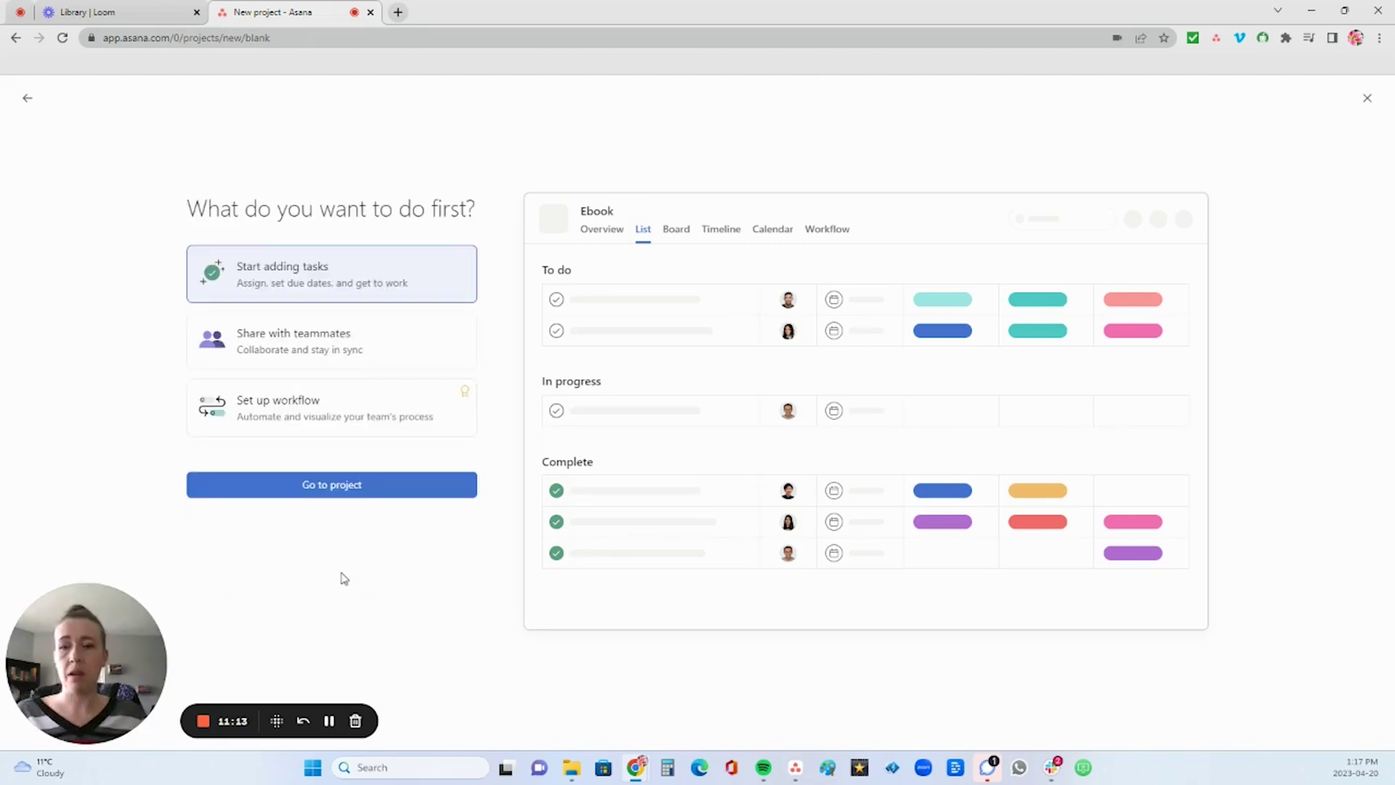
left_click(327, 494)
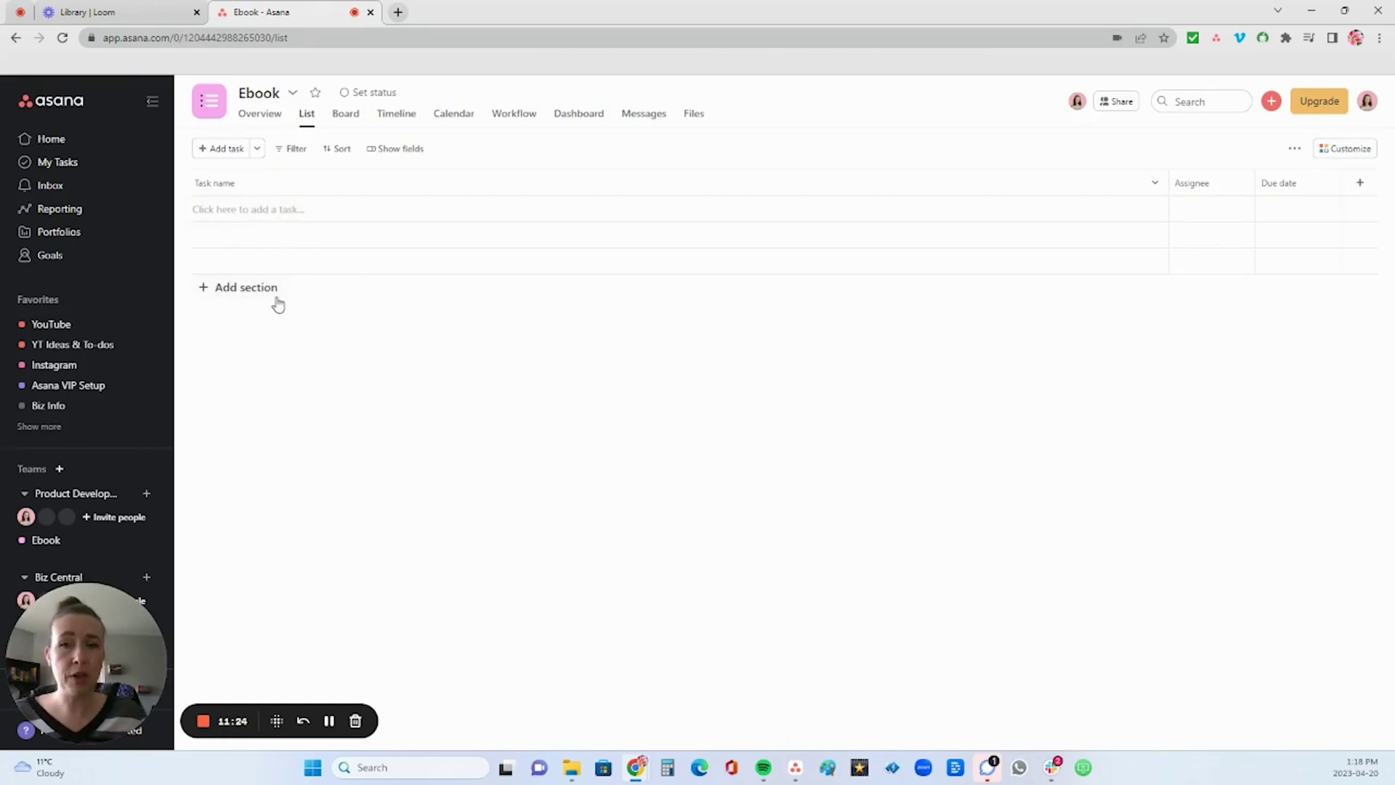
- Add a task named 'Task' and an Important Info section with Links and Dates tasks
left_click(267, 213)
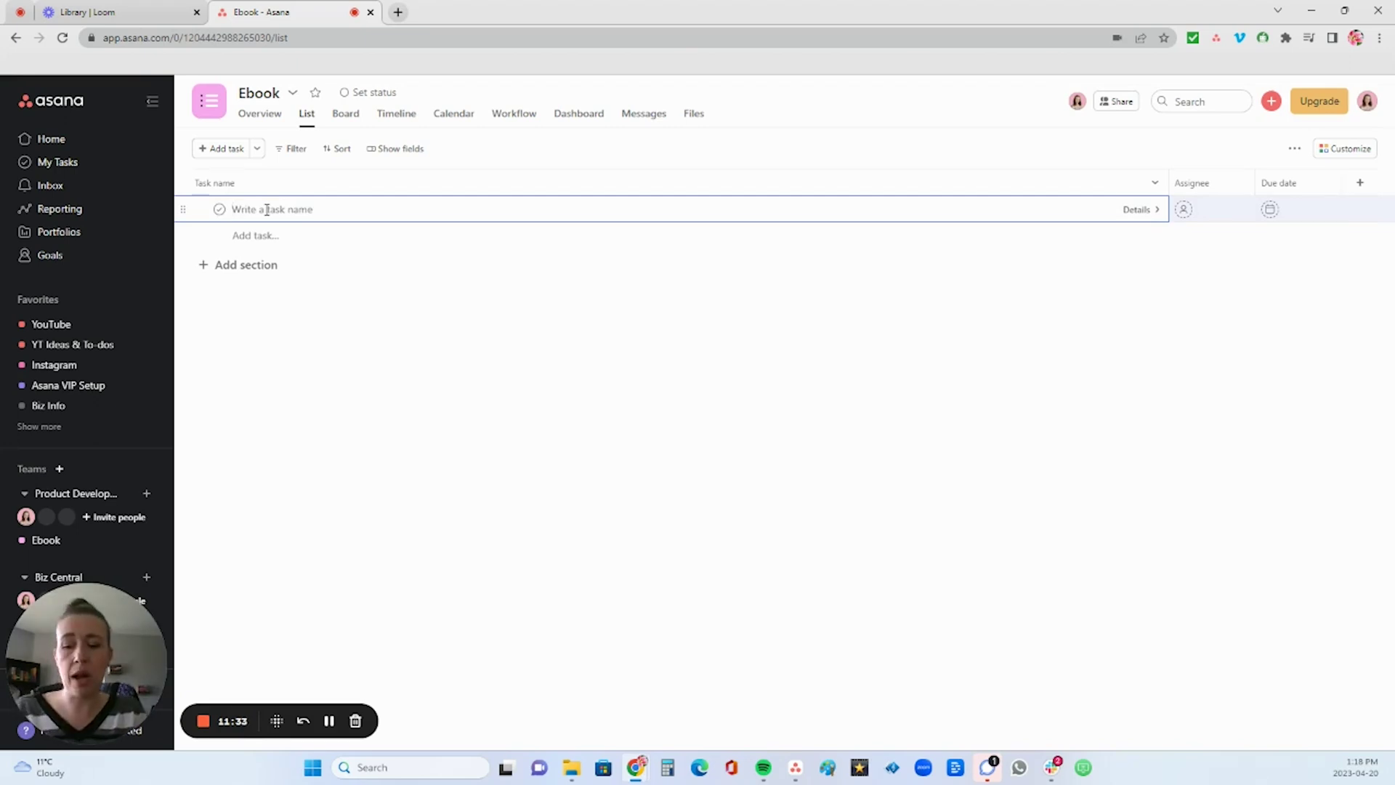
type("Task")
left_click(250, 265)
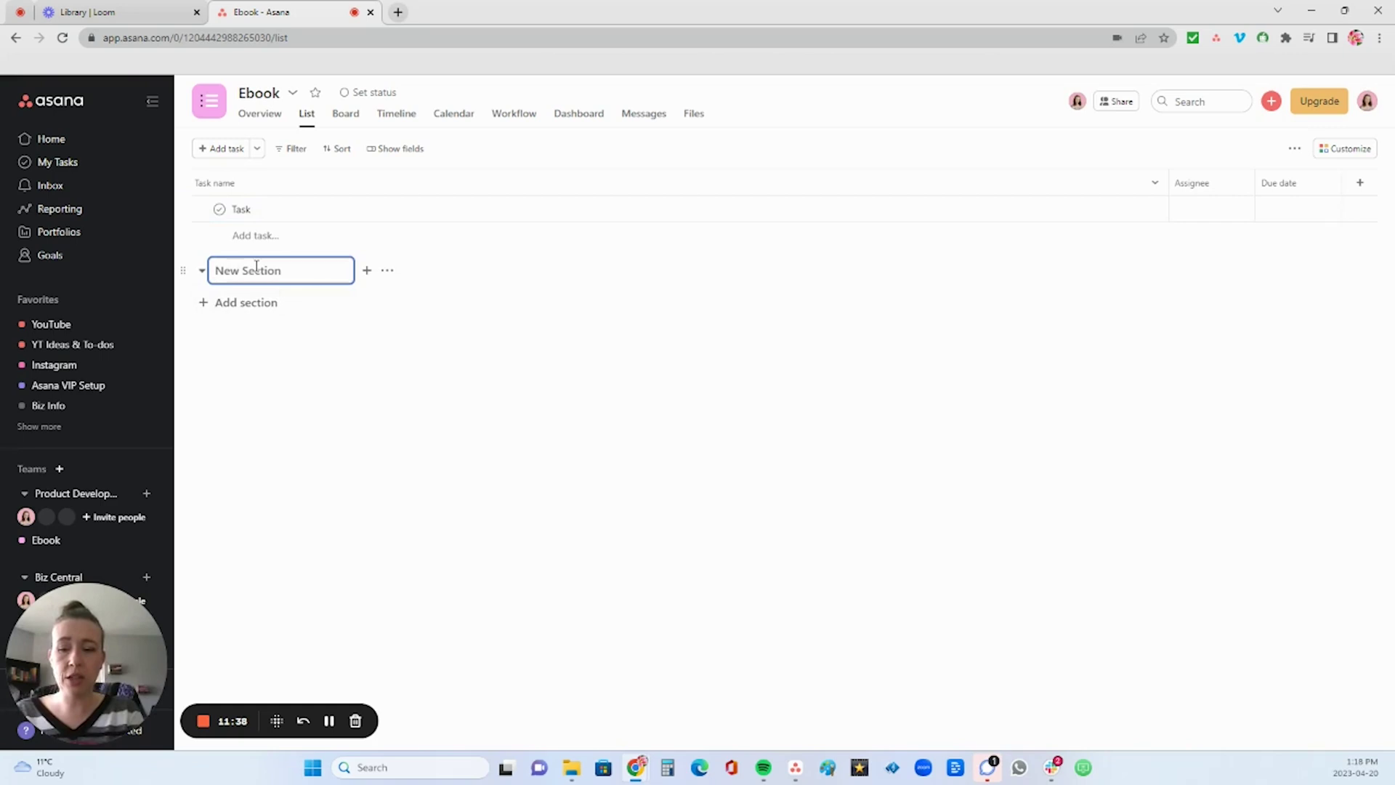
type("Import")
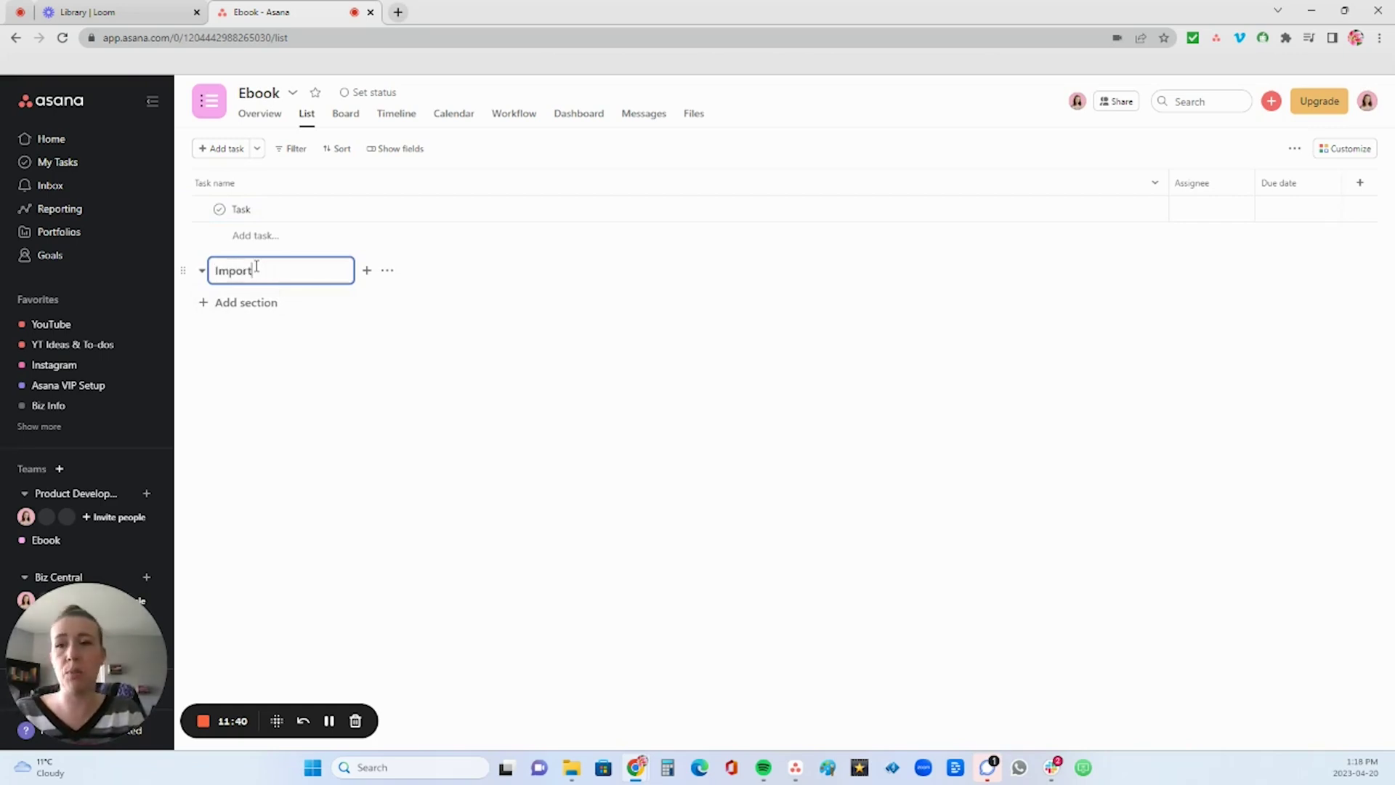
type("ant Info")
key("Return")
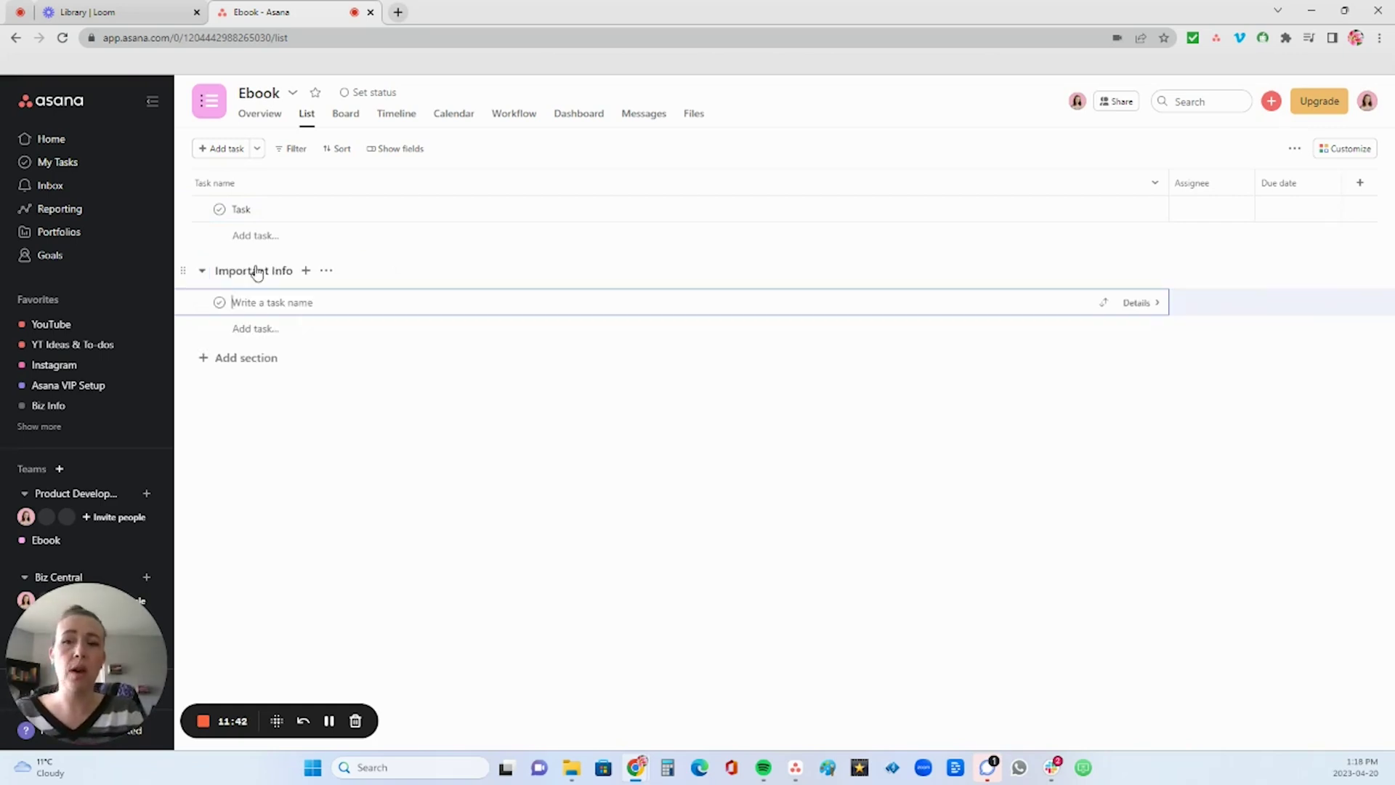
type("Links")
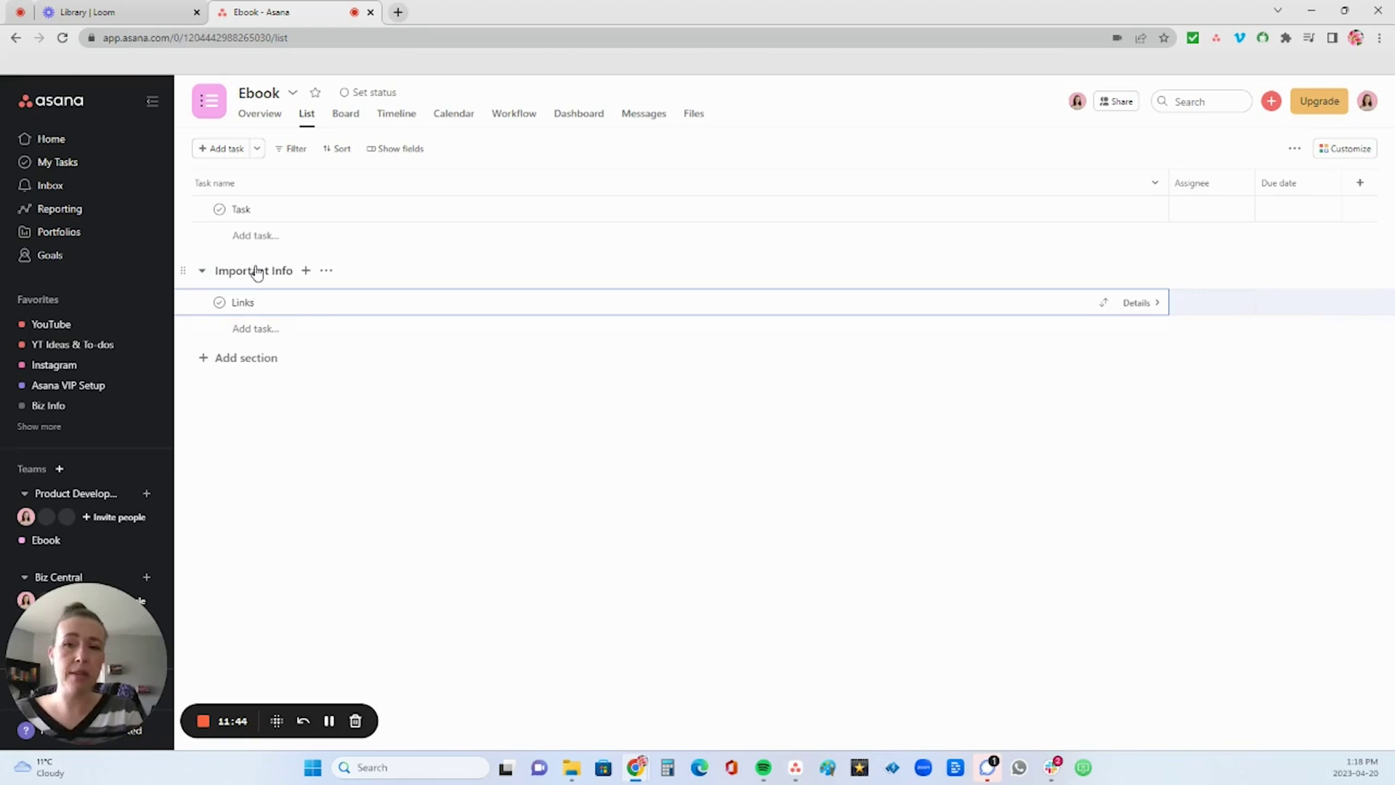
key("Return")
type("Dates")
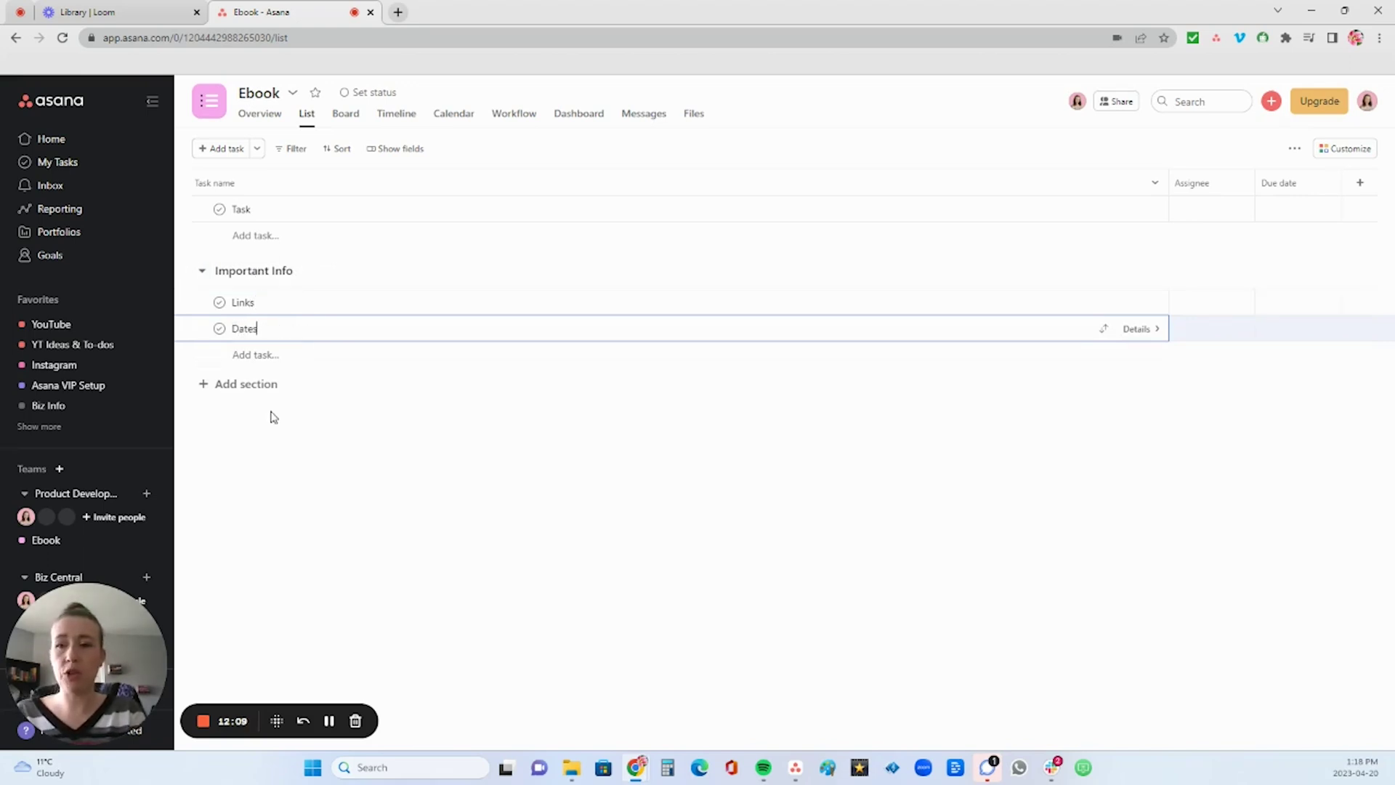
key("Return")
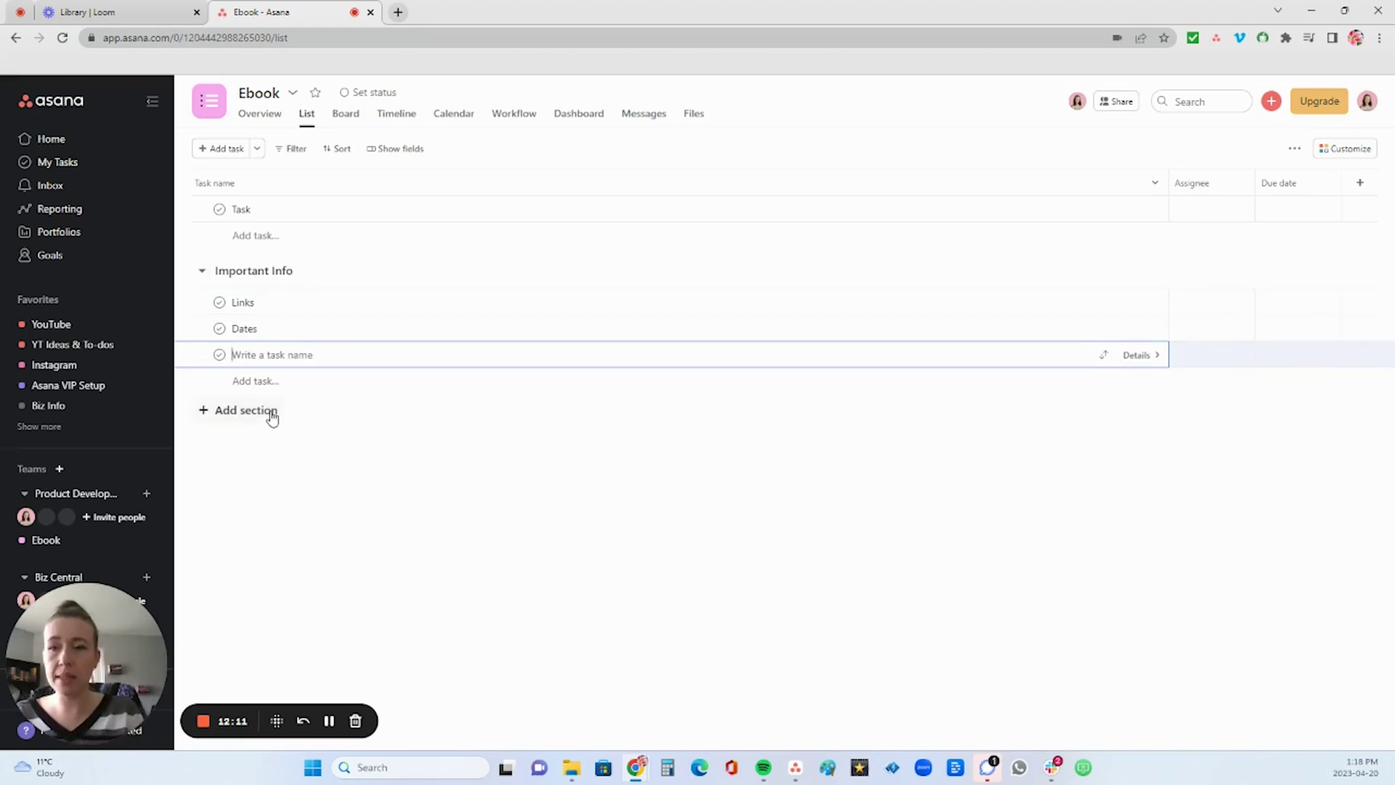
left_click(255, 429)
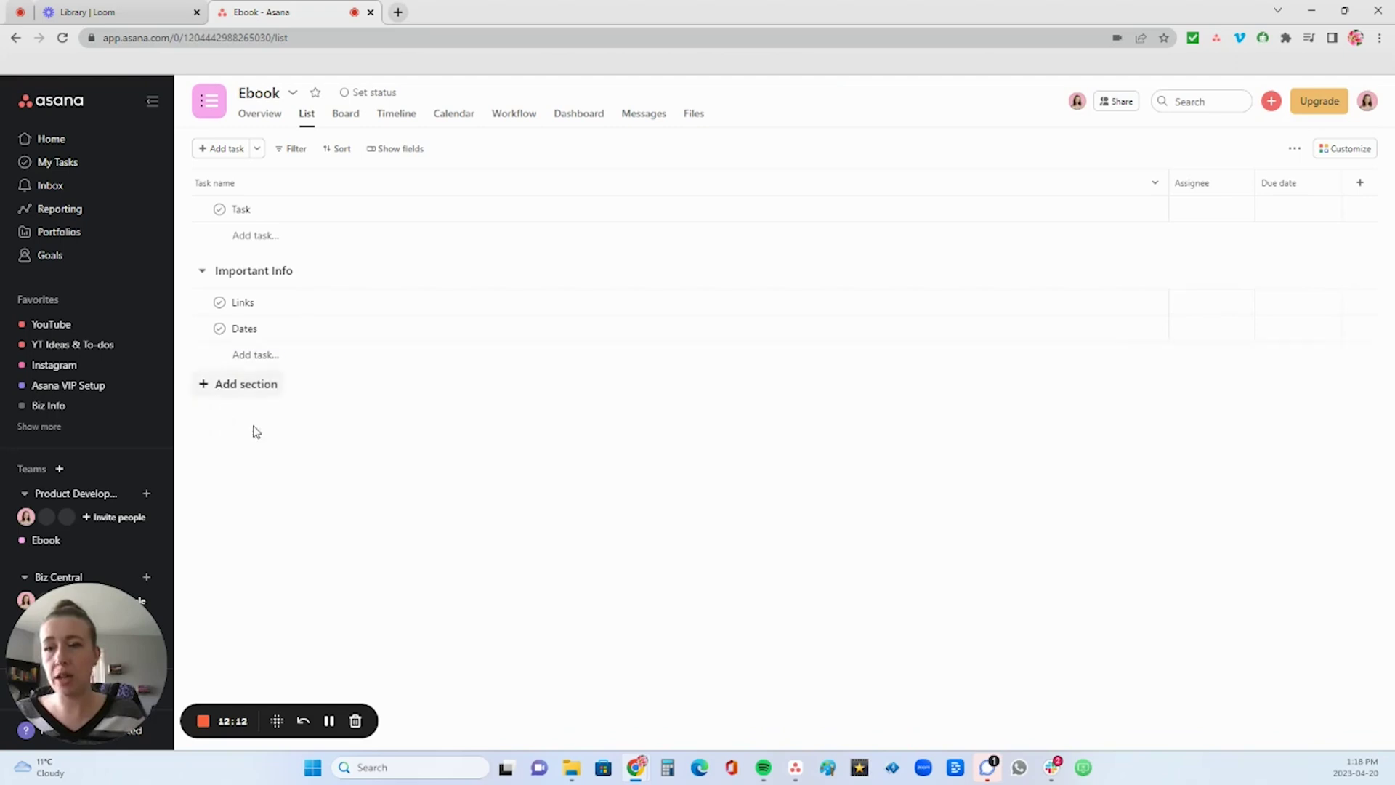
- Add a First Steps section containing a Brainstorm task
left_click(246, 386)
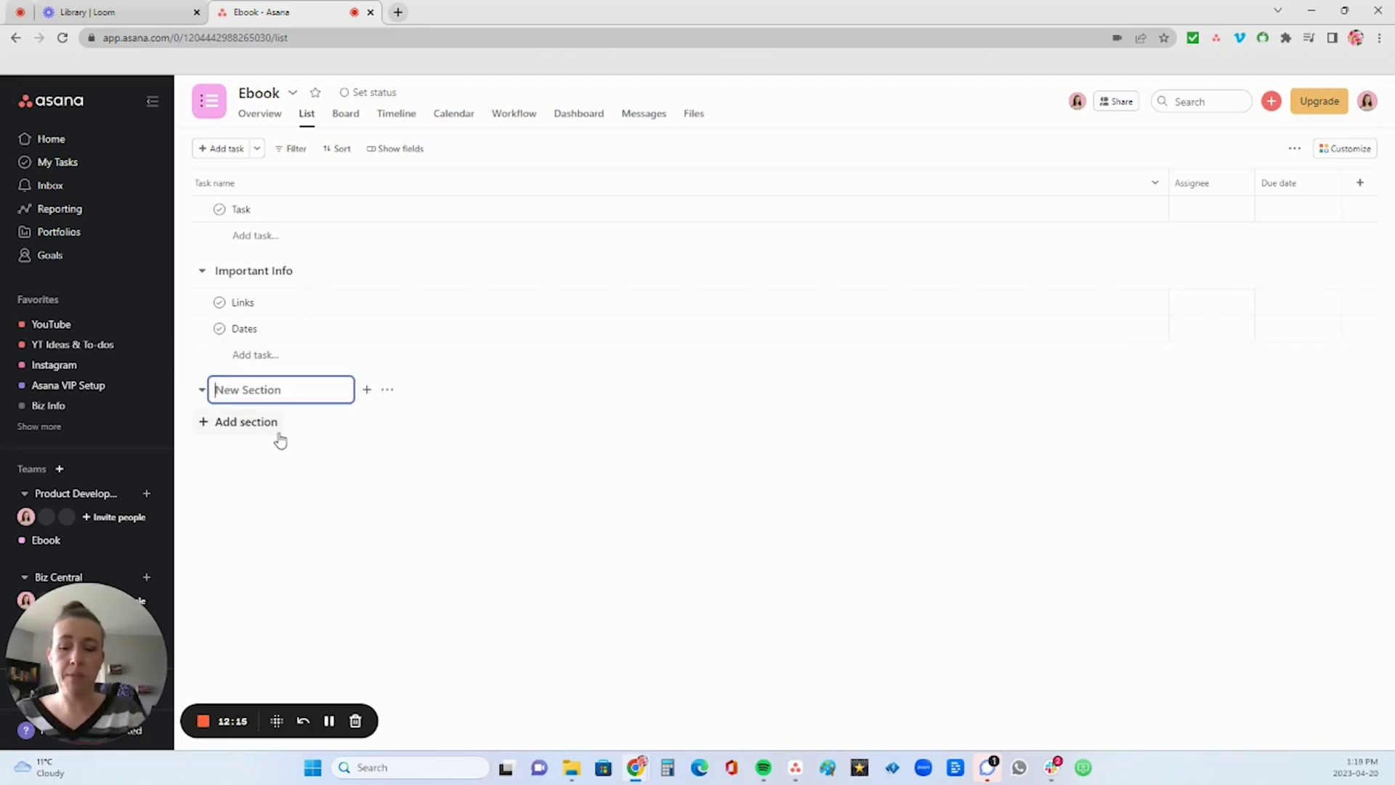
type("First St")
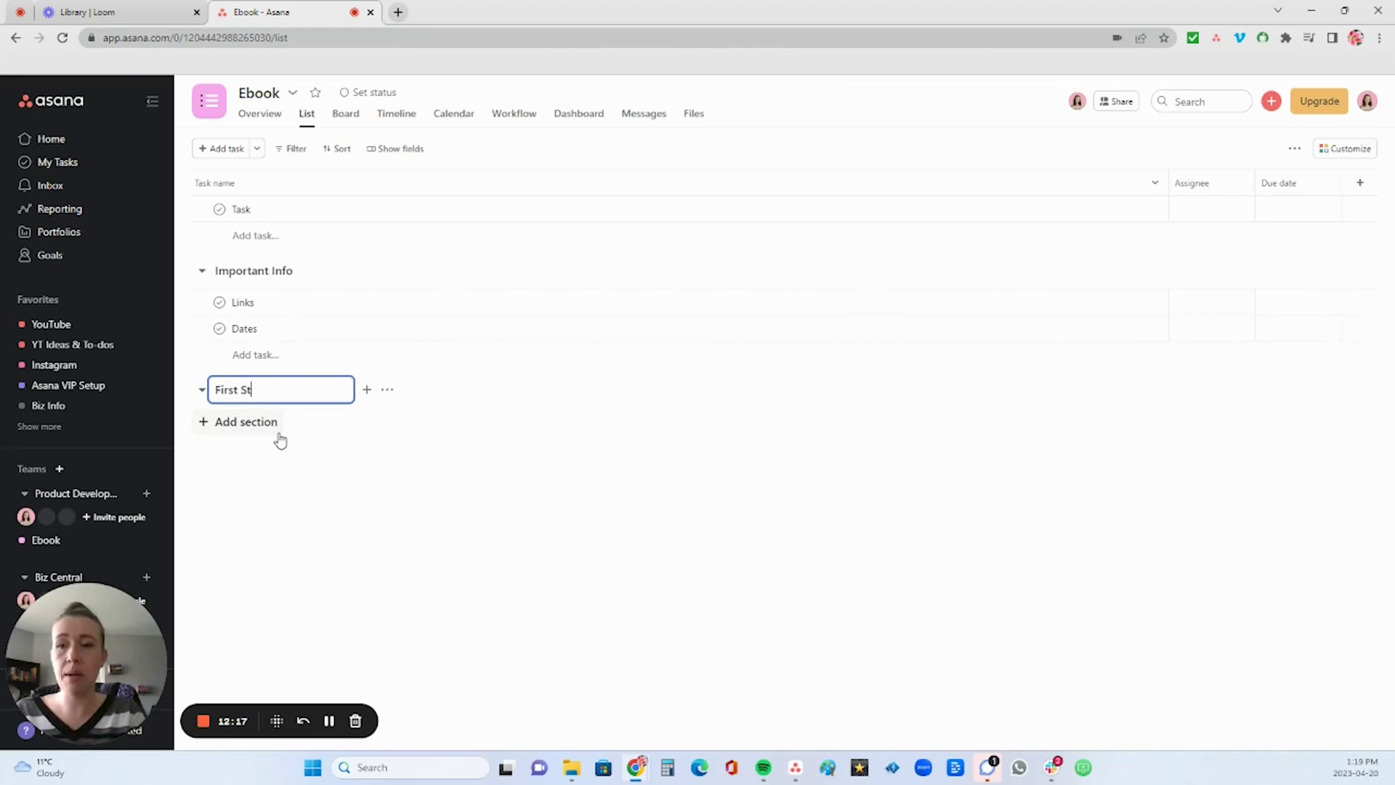
type("eps")
key("Return")
type("Brainst")
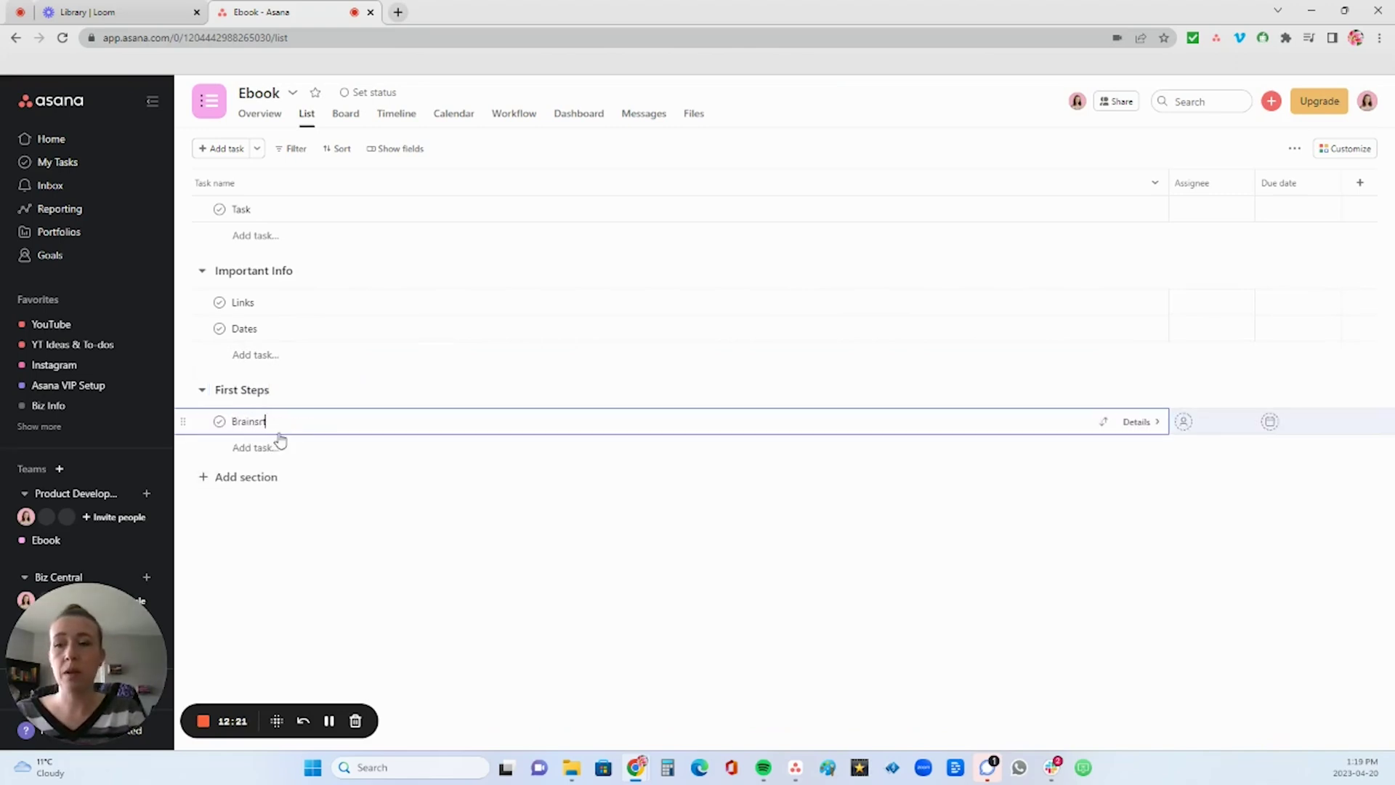
type("orm")
key("Return")
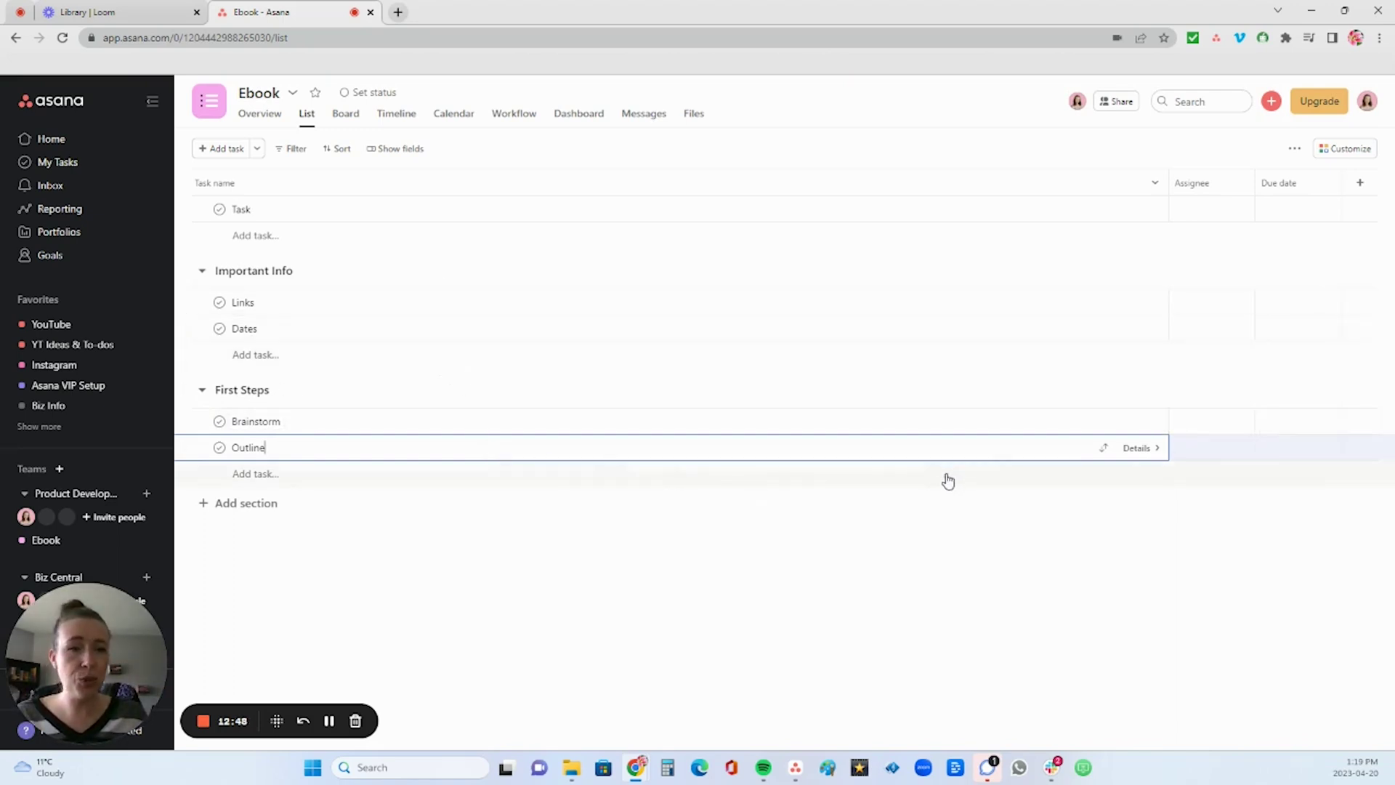
- Open the Outline task's details, start a description, and assign it to yourself
left_click(977, 450)
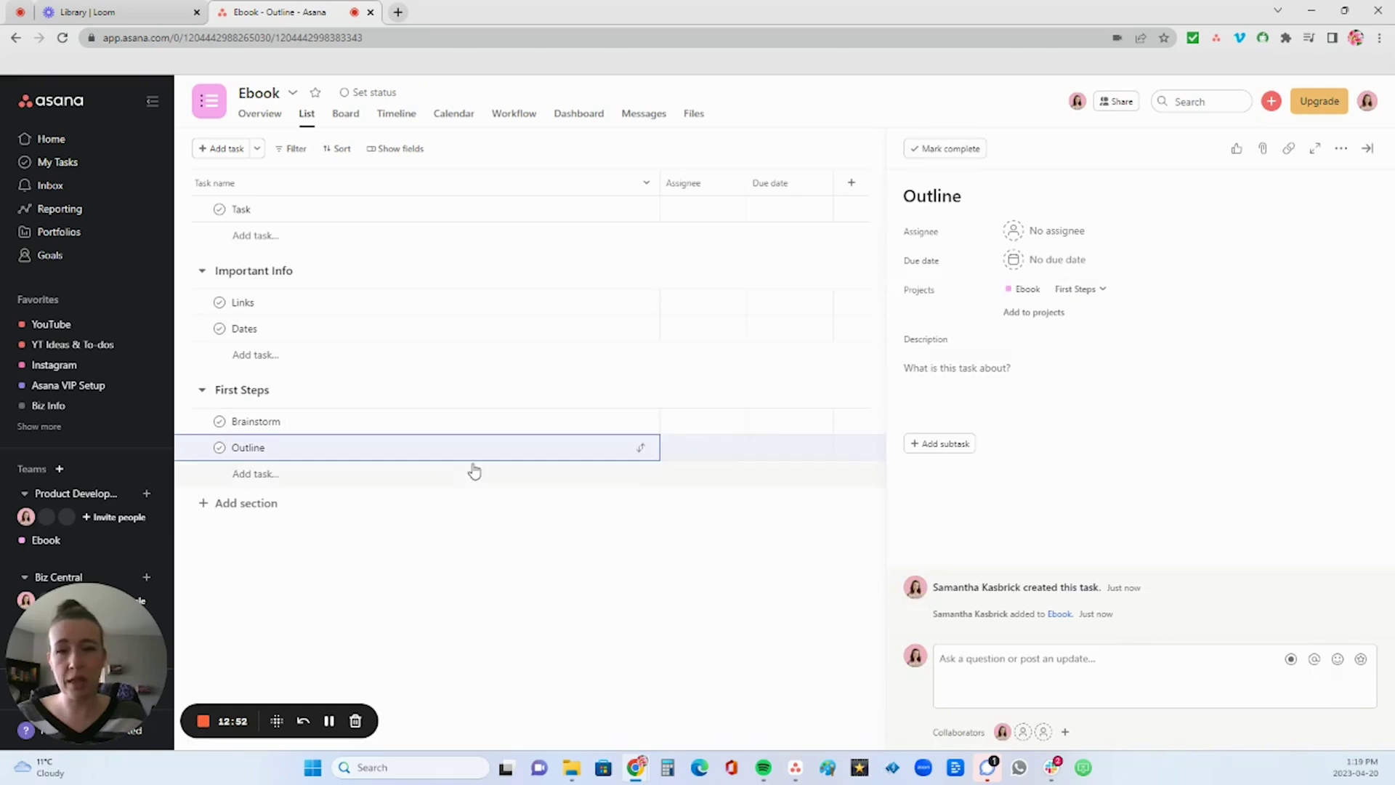
left_click(968, 374)
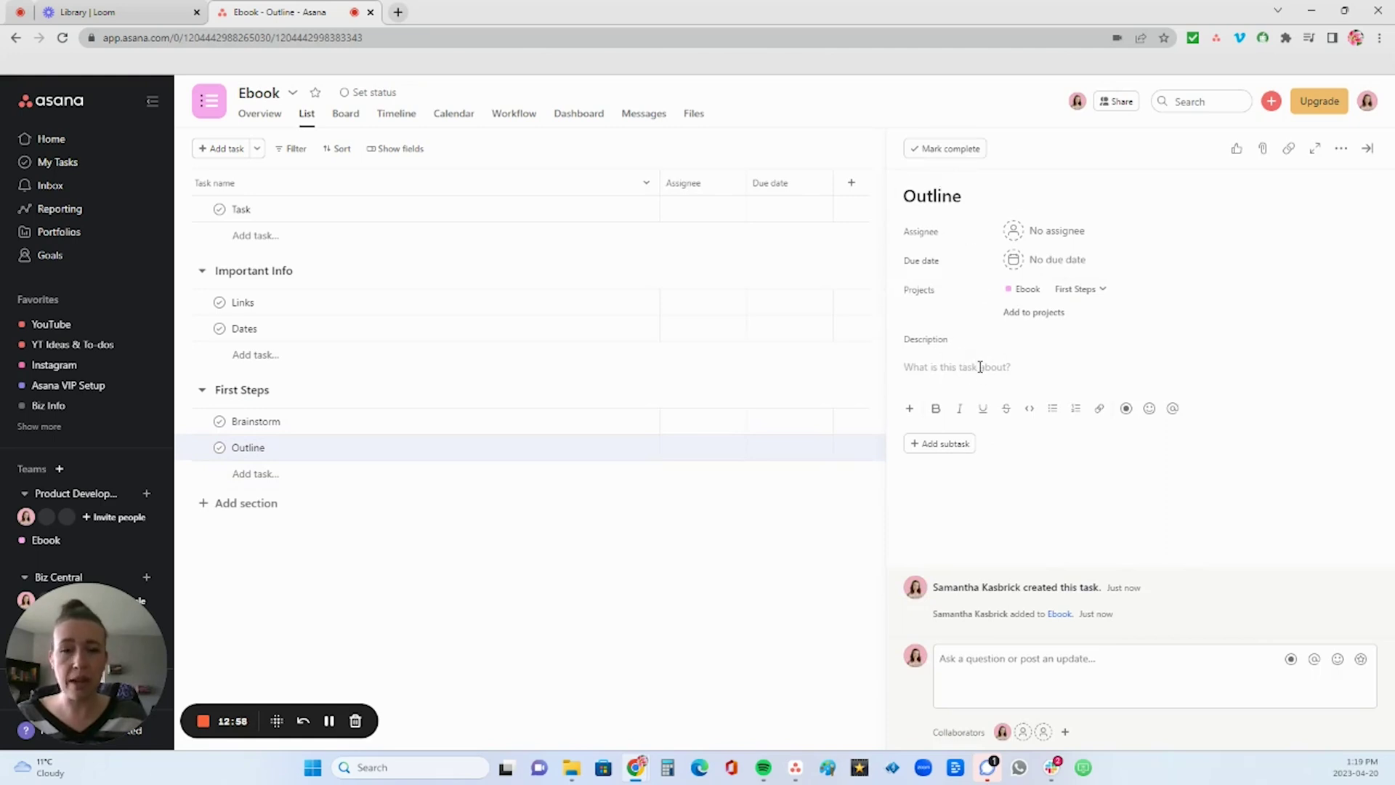
left_click(1037, 234)
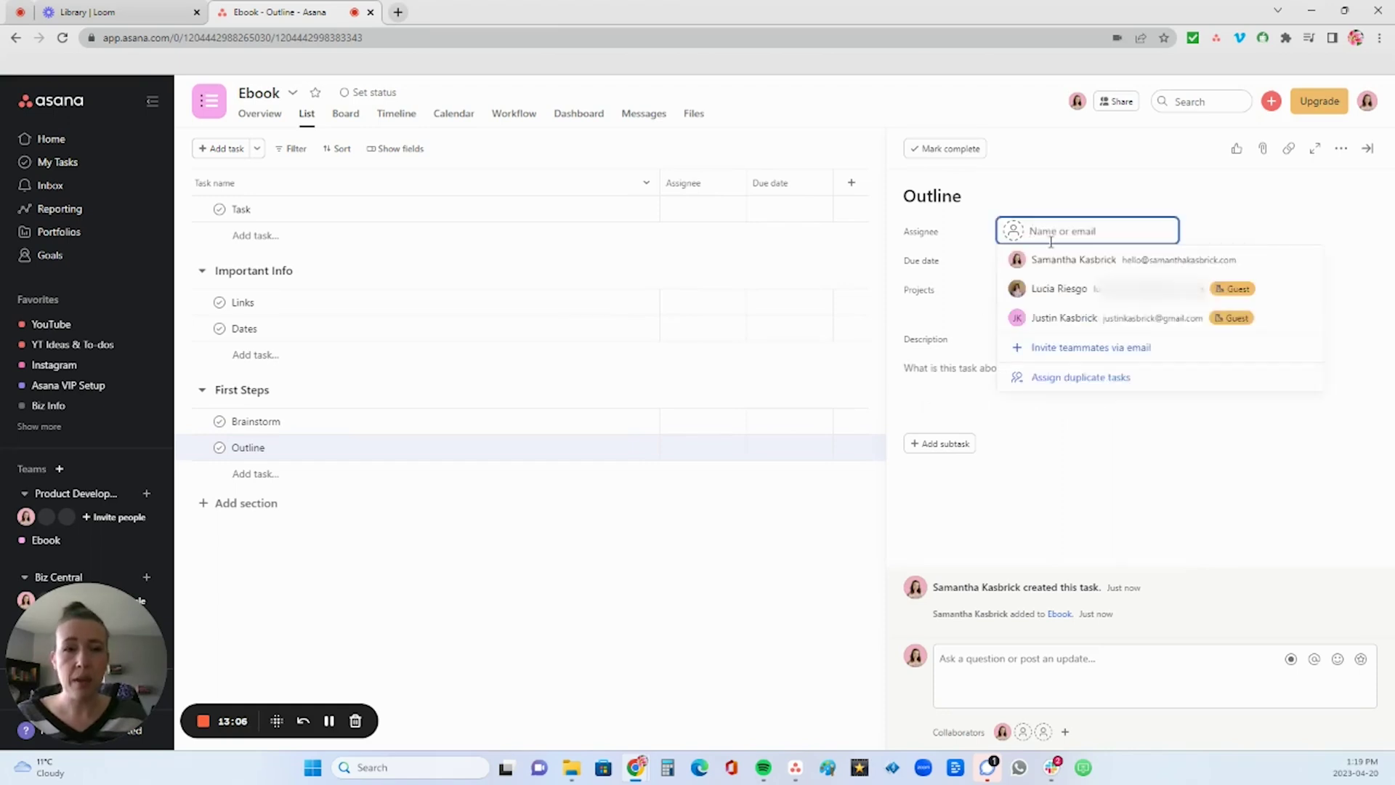
left_click(1066, 269)
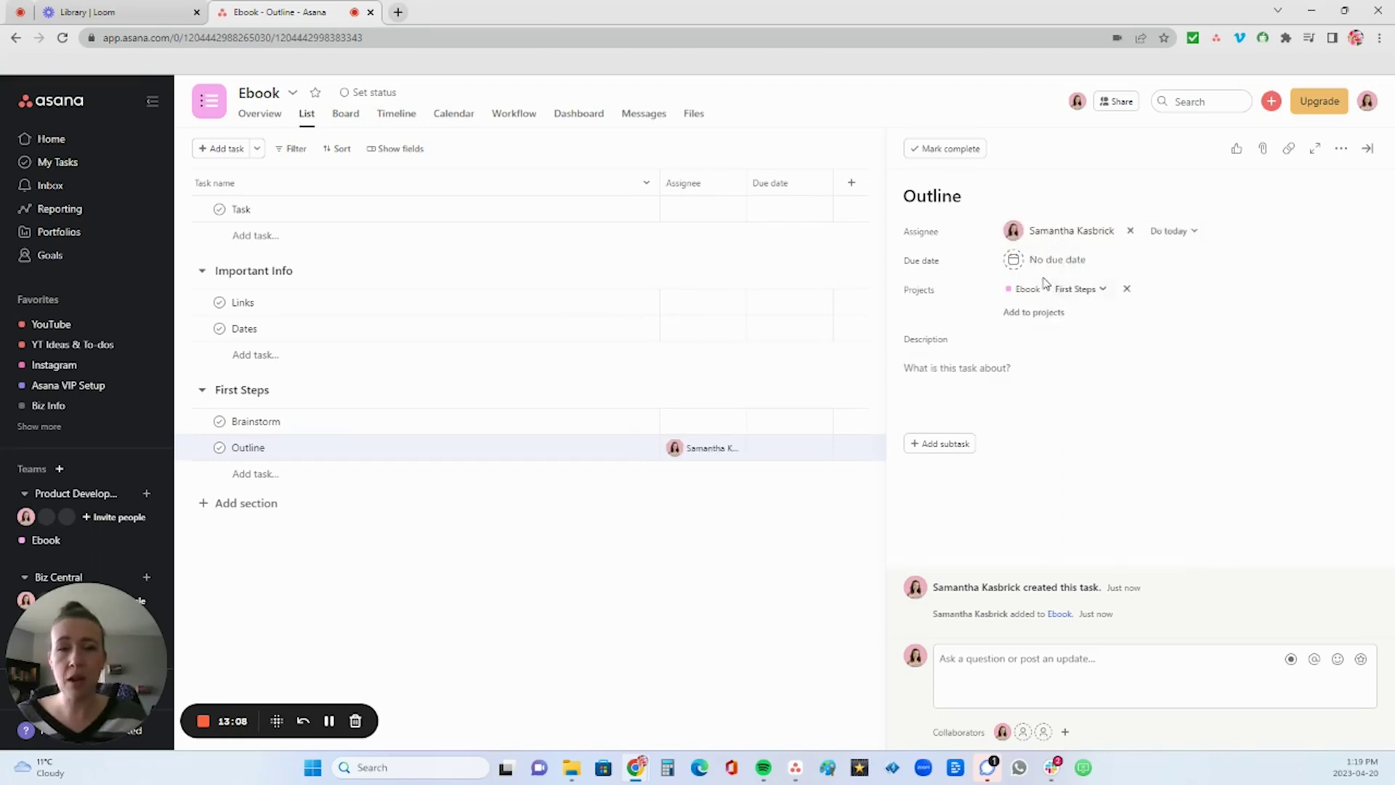
- Set Outline's due date to April 21, keep it in First Steps, and add a subtask
left_click(1024, 261)
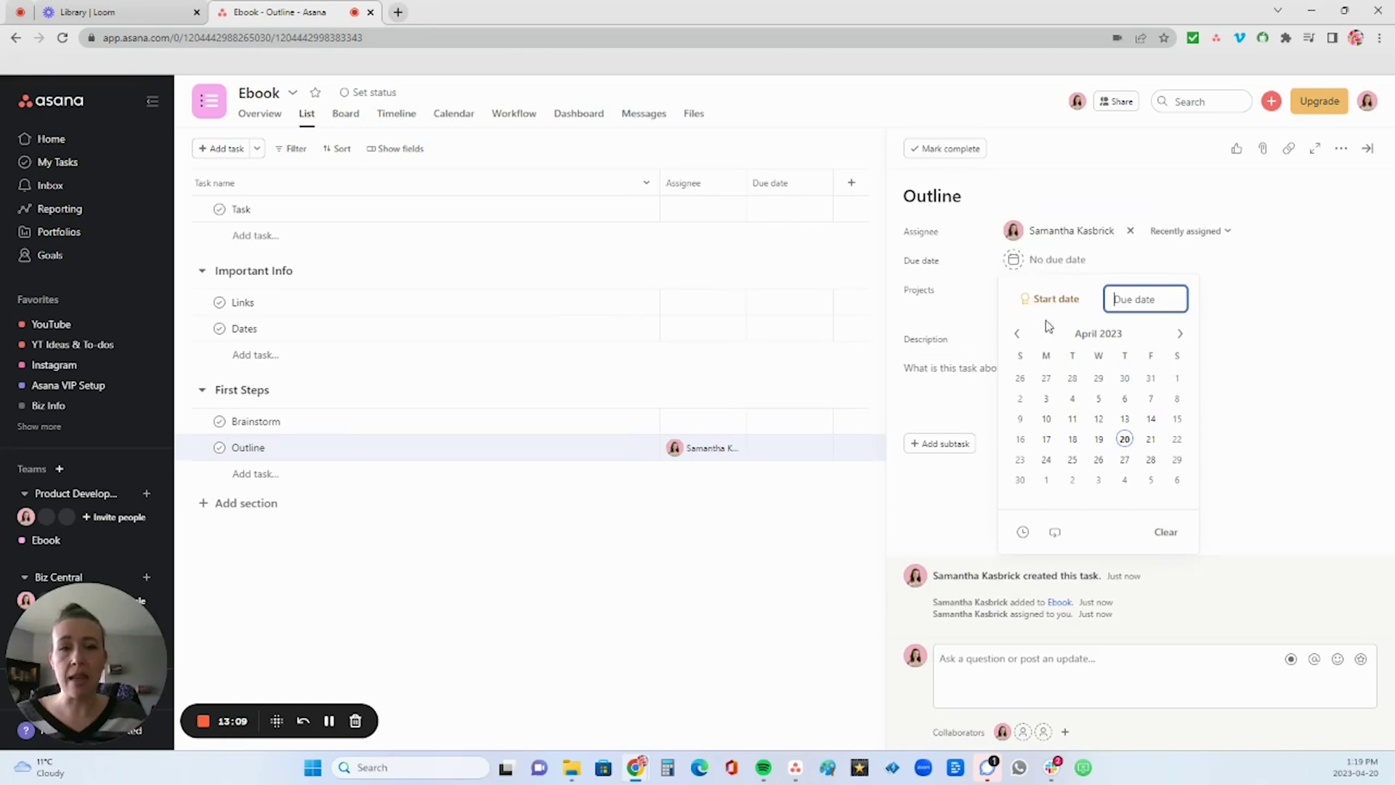
left_click(1151, 439)
left_click(1254, 338)
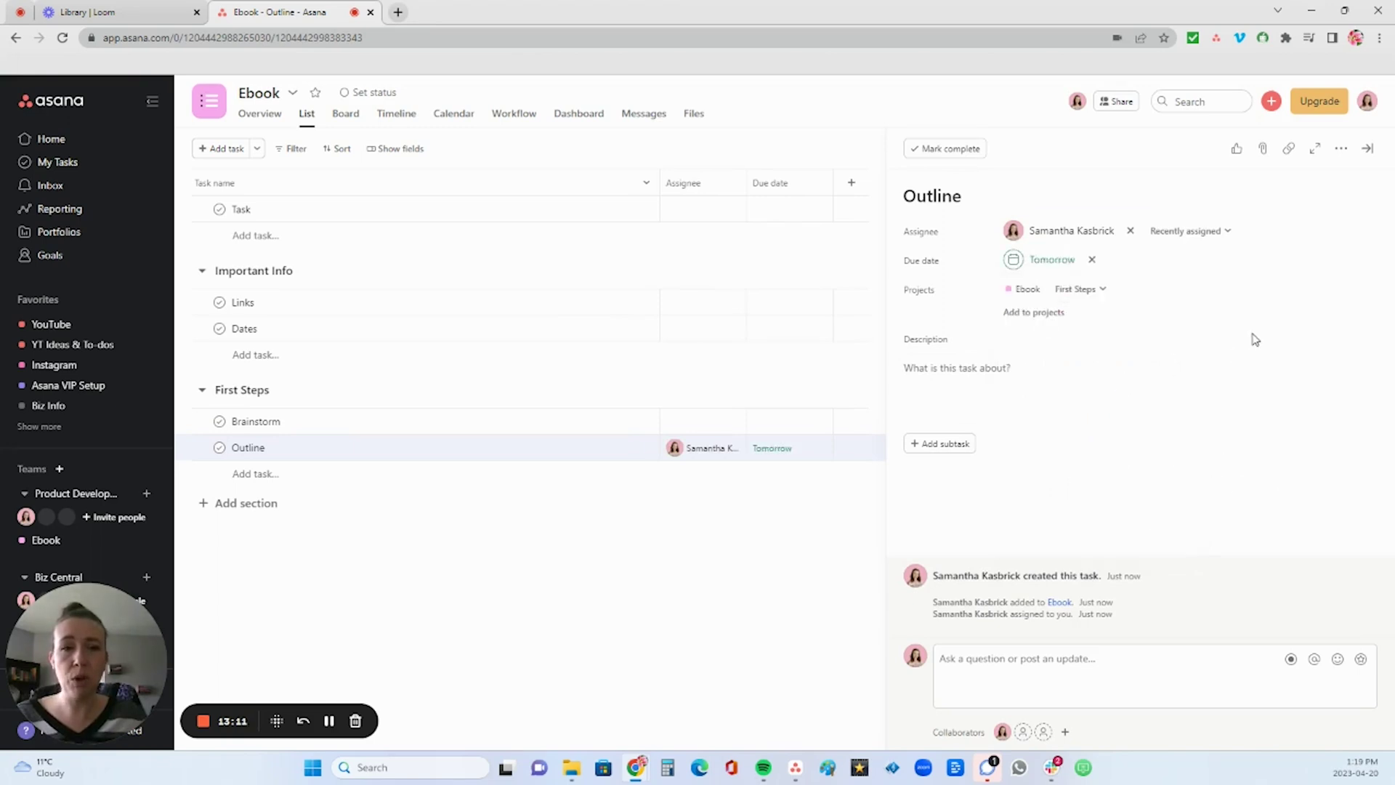
left_click(1100, 295)
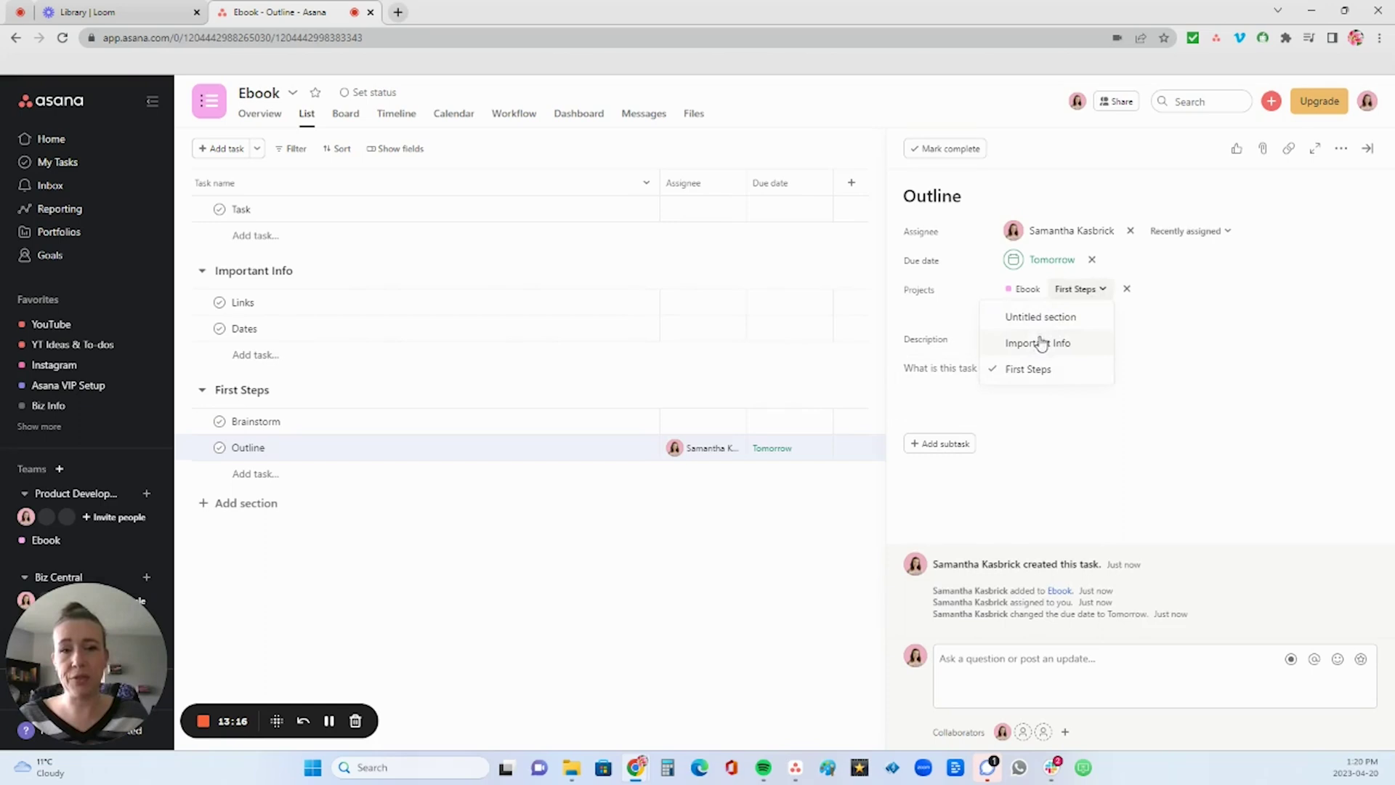
left_click(1171, 337)
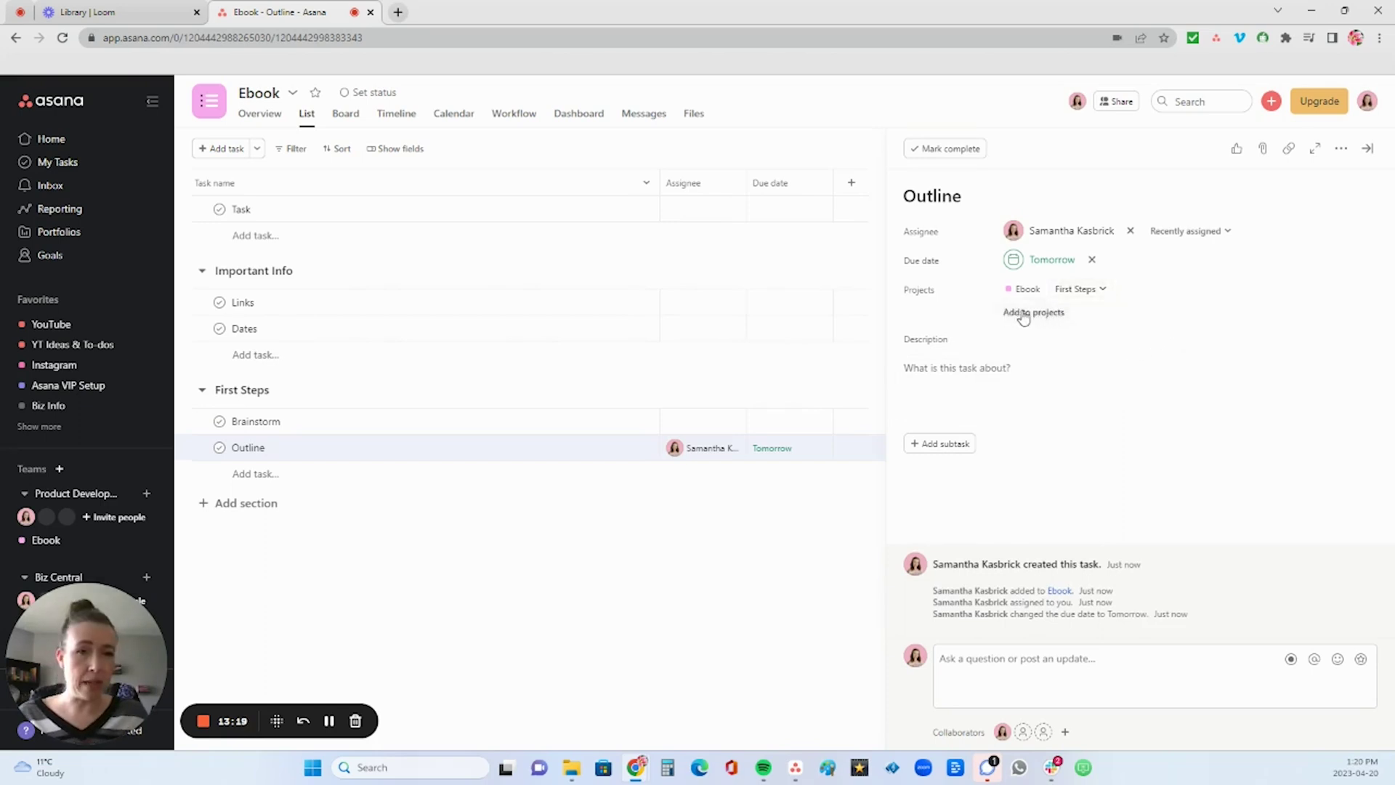
left_click(944, 445)
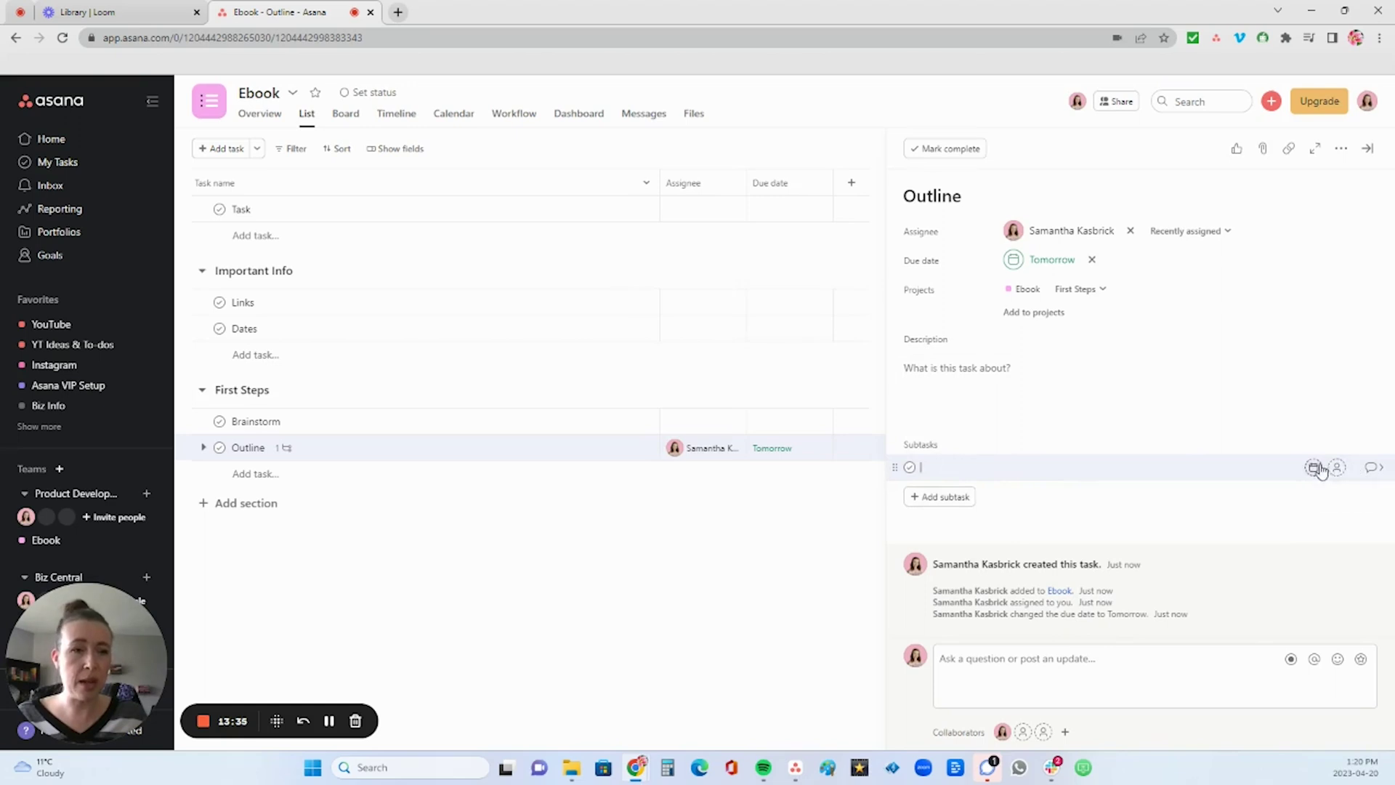
- Draft a 'Question' comment on Outline that @-mentions a teammate, then select the comment text
left_click(1003, 665)
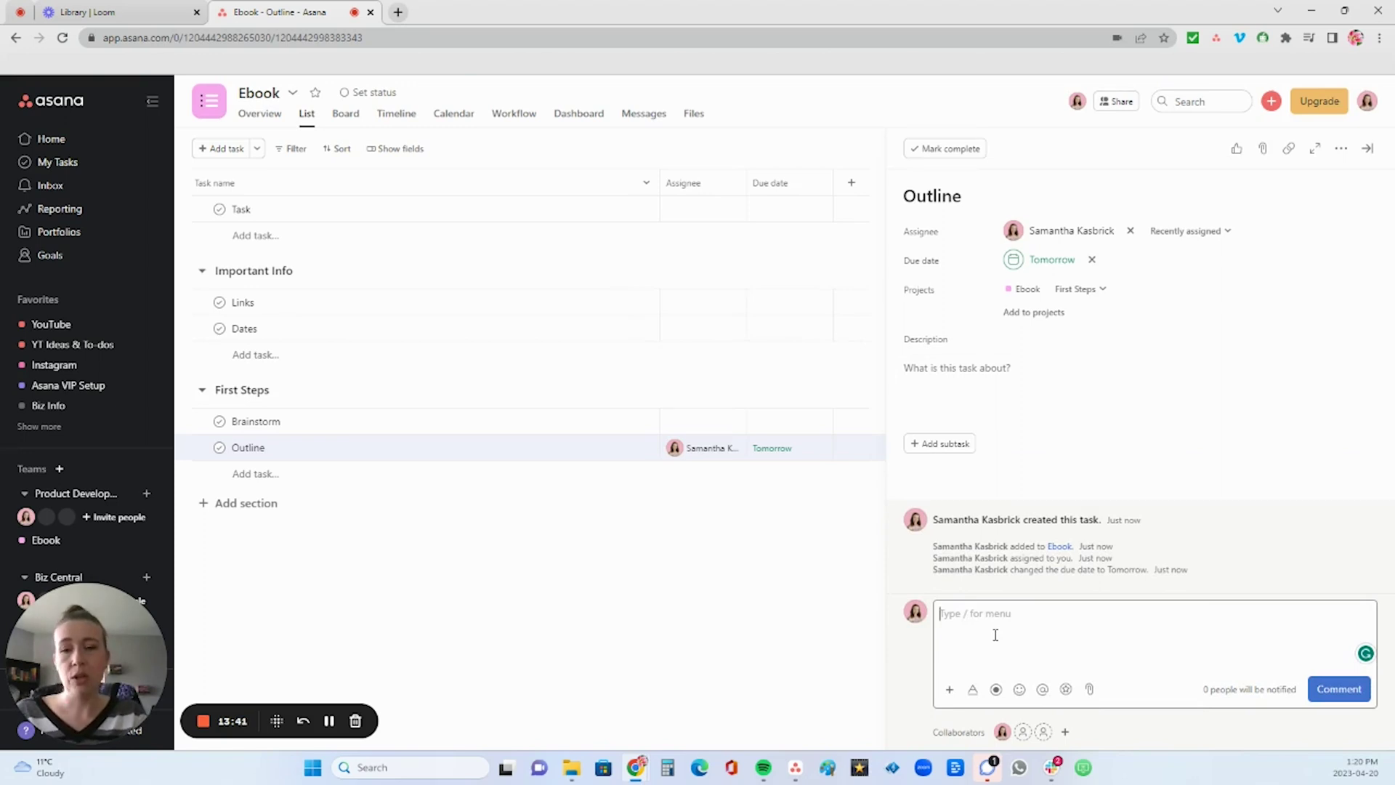
type("Question ")
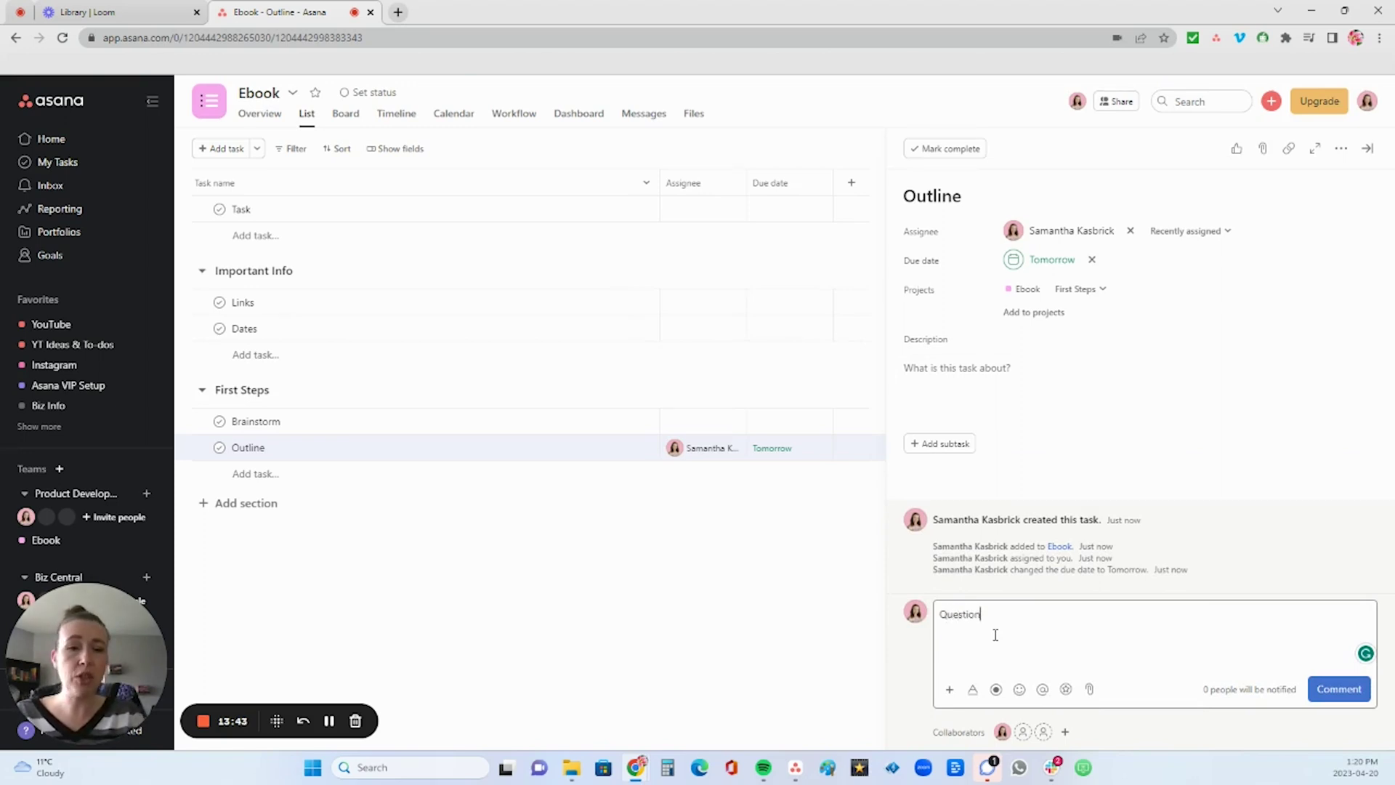
type("@")
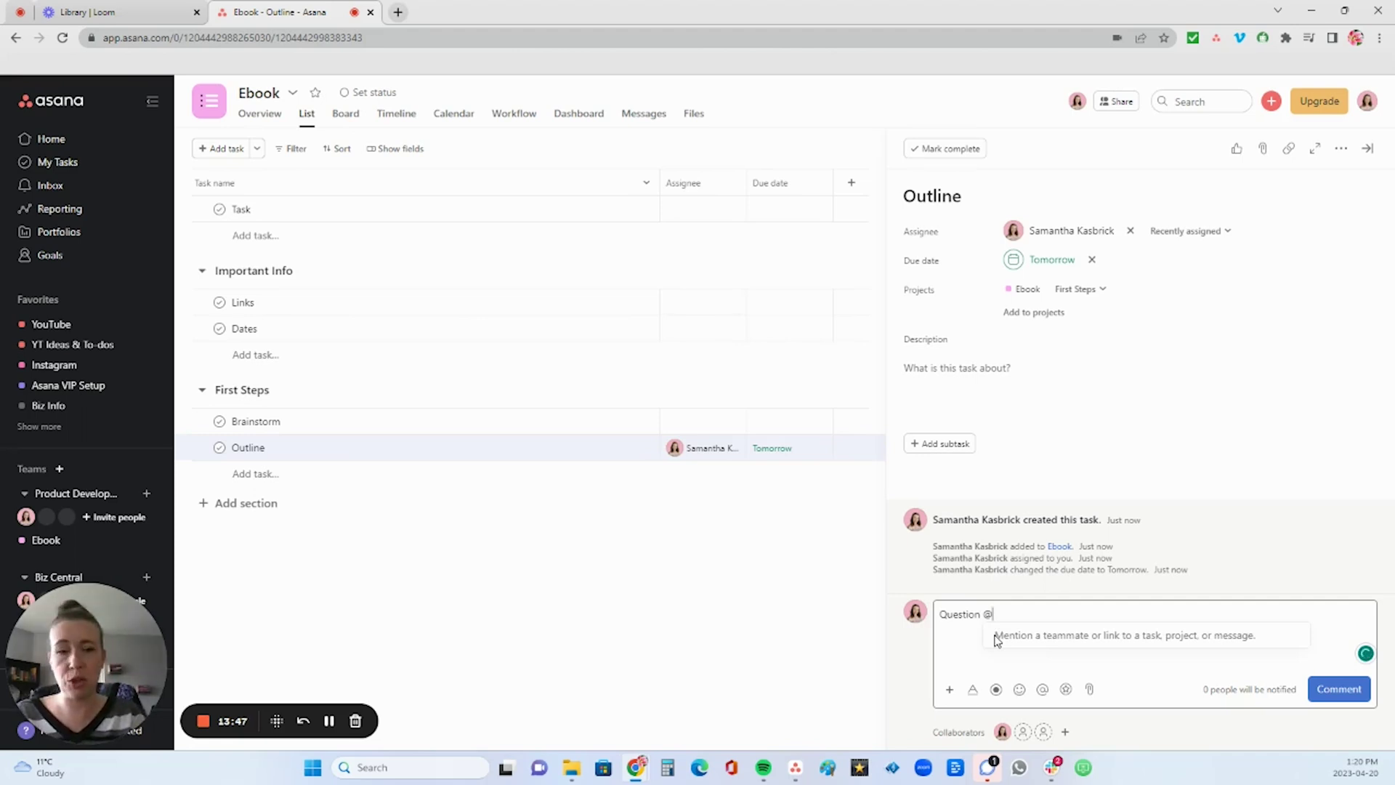
type("lu")
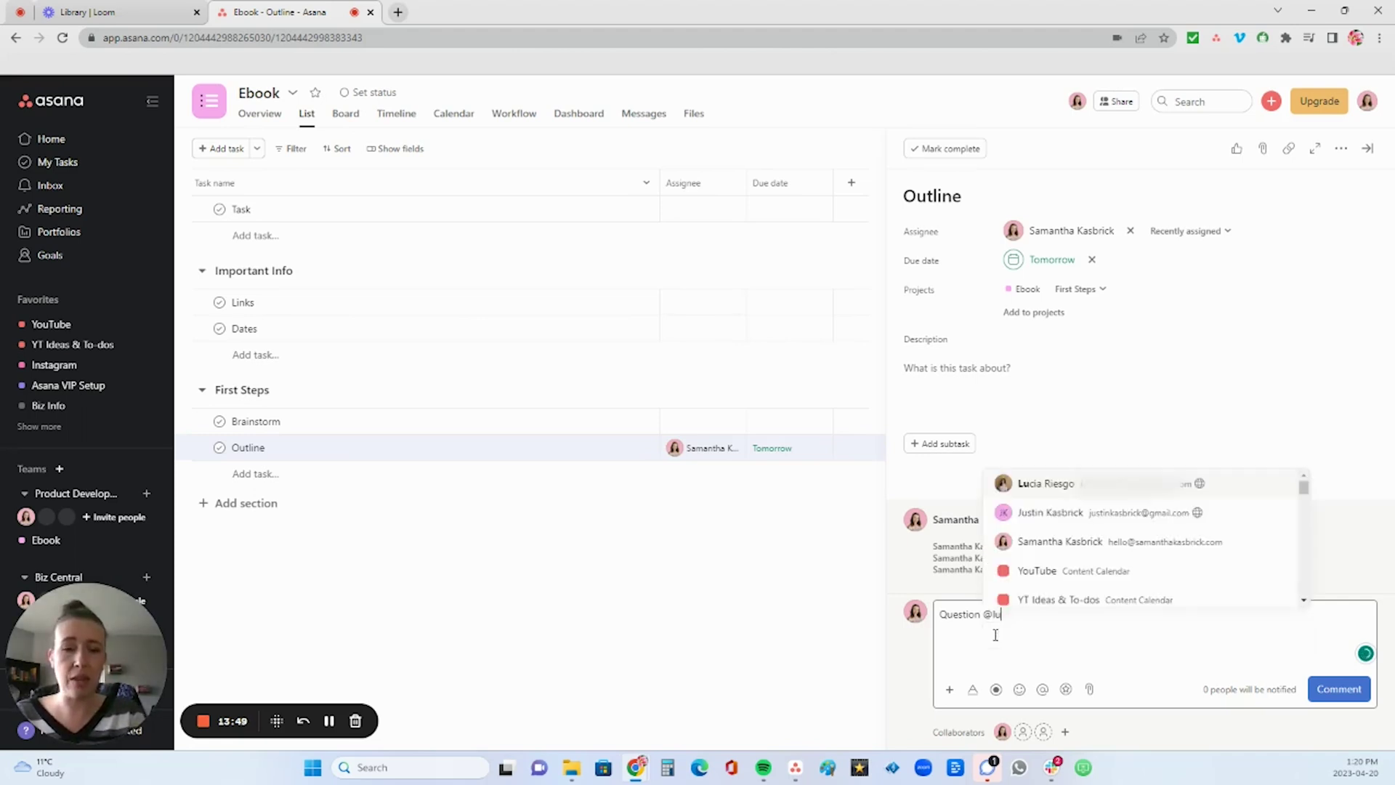
left_click(1041, 485)
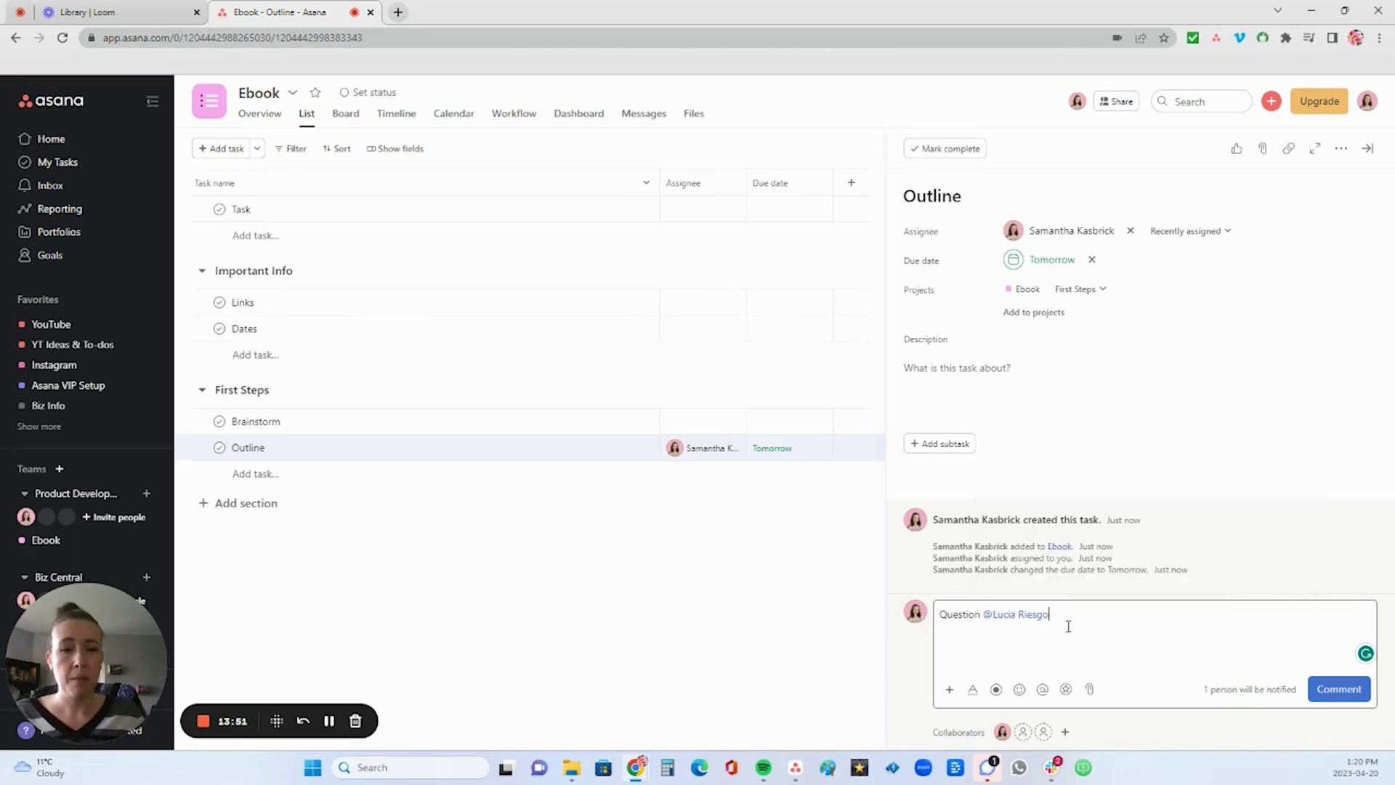
left_click_drag(1071, 614, 914, 613)
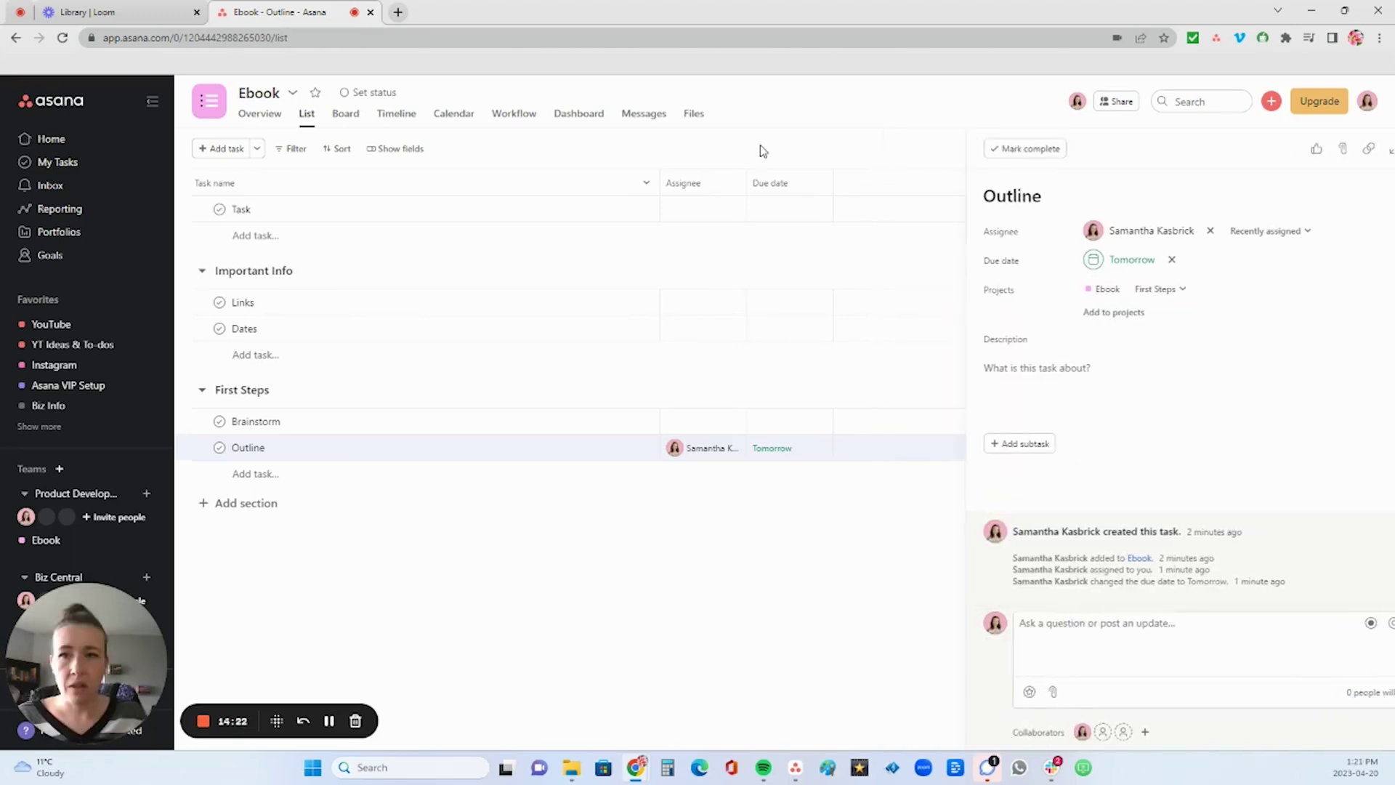
- Close the Outline task details and view the Ebook project as Board, then Calendar, then back to List
left_click(779, 190)
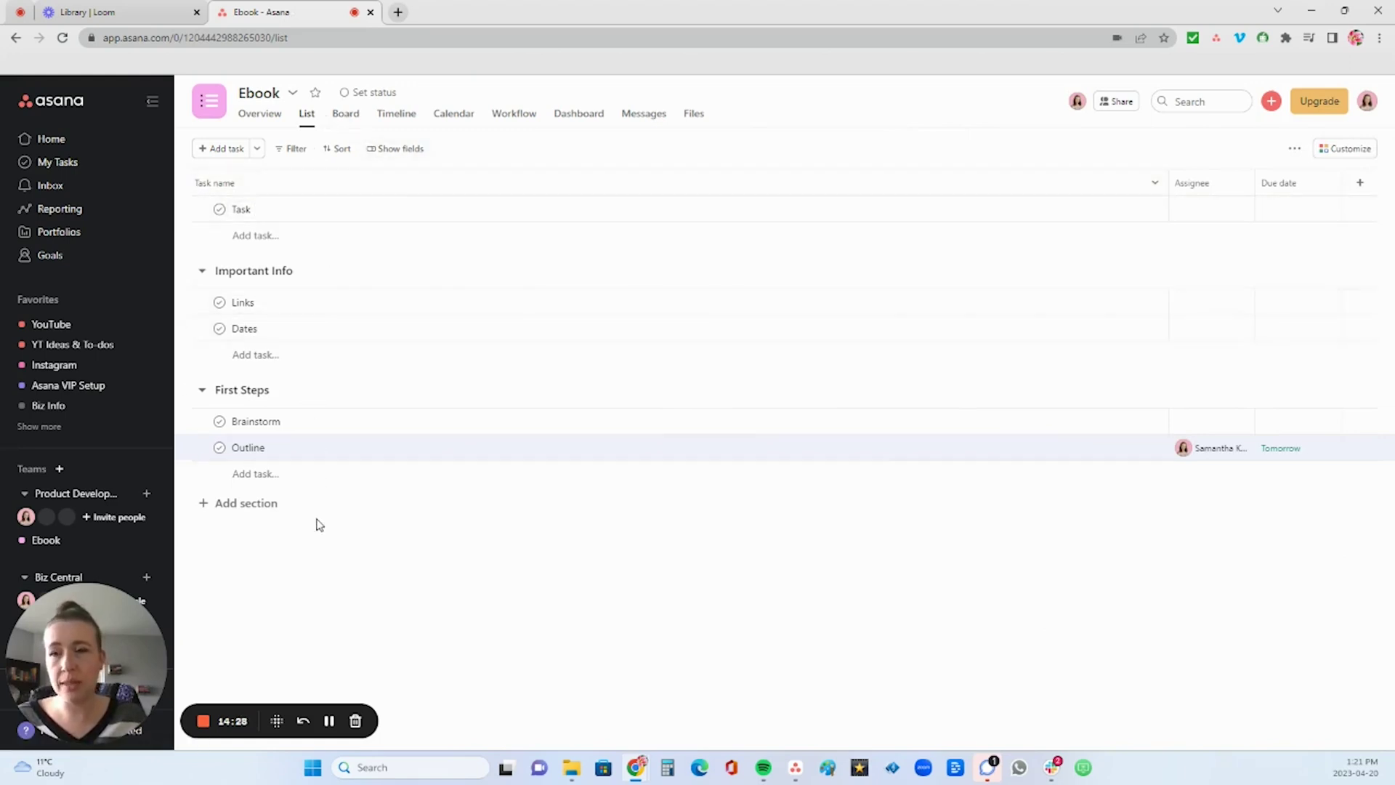
left_click(346, 116)
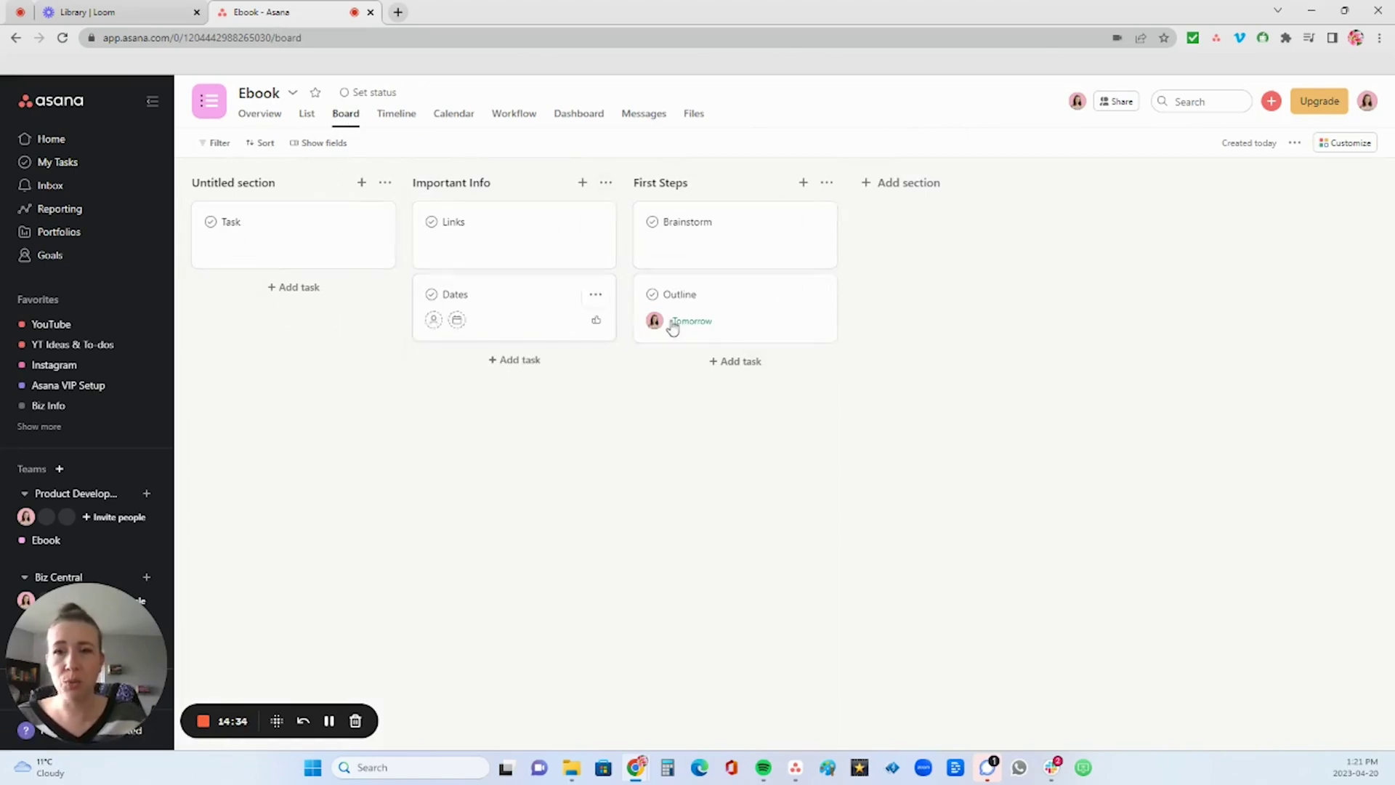
left_click(459, 119)
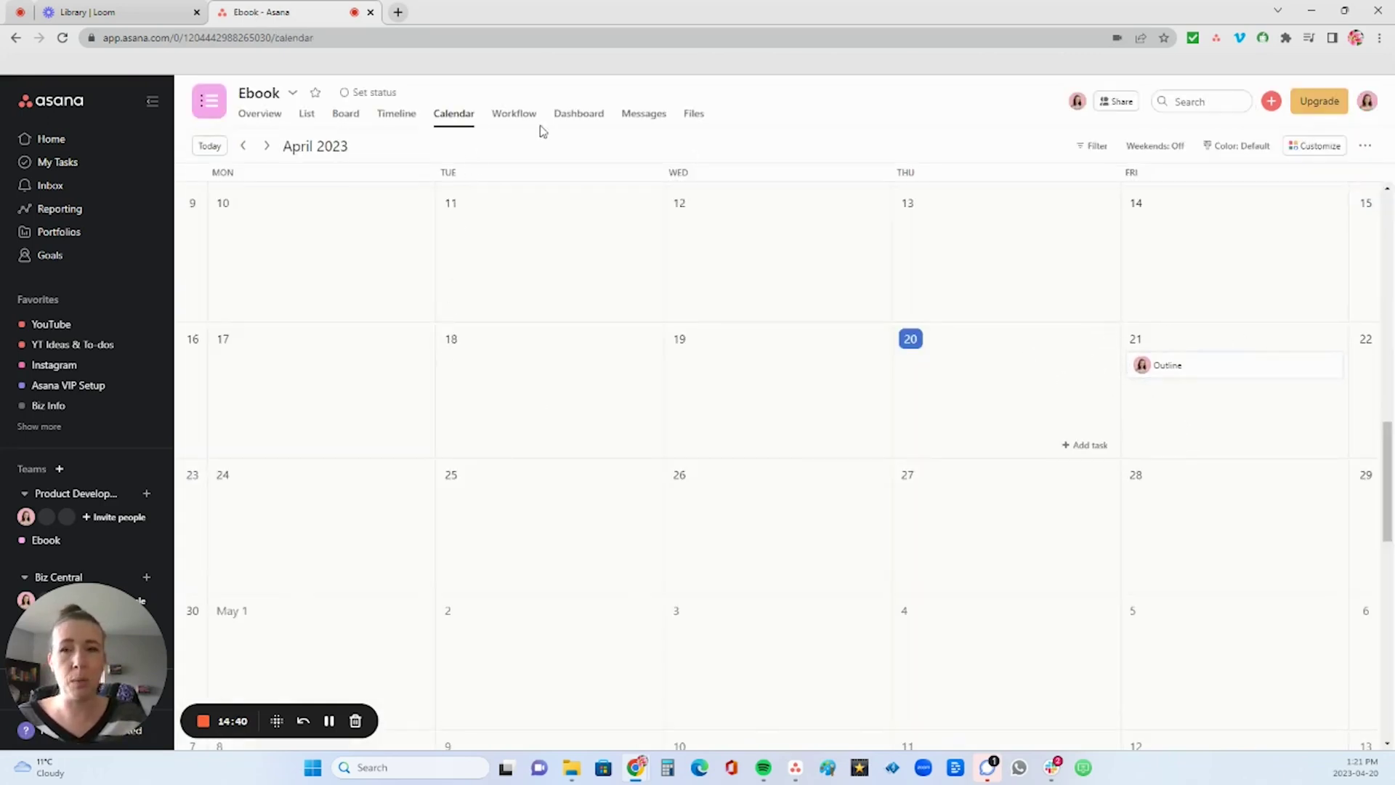
left_click(306, 114)
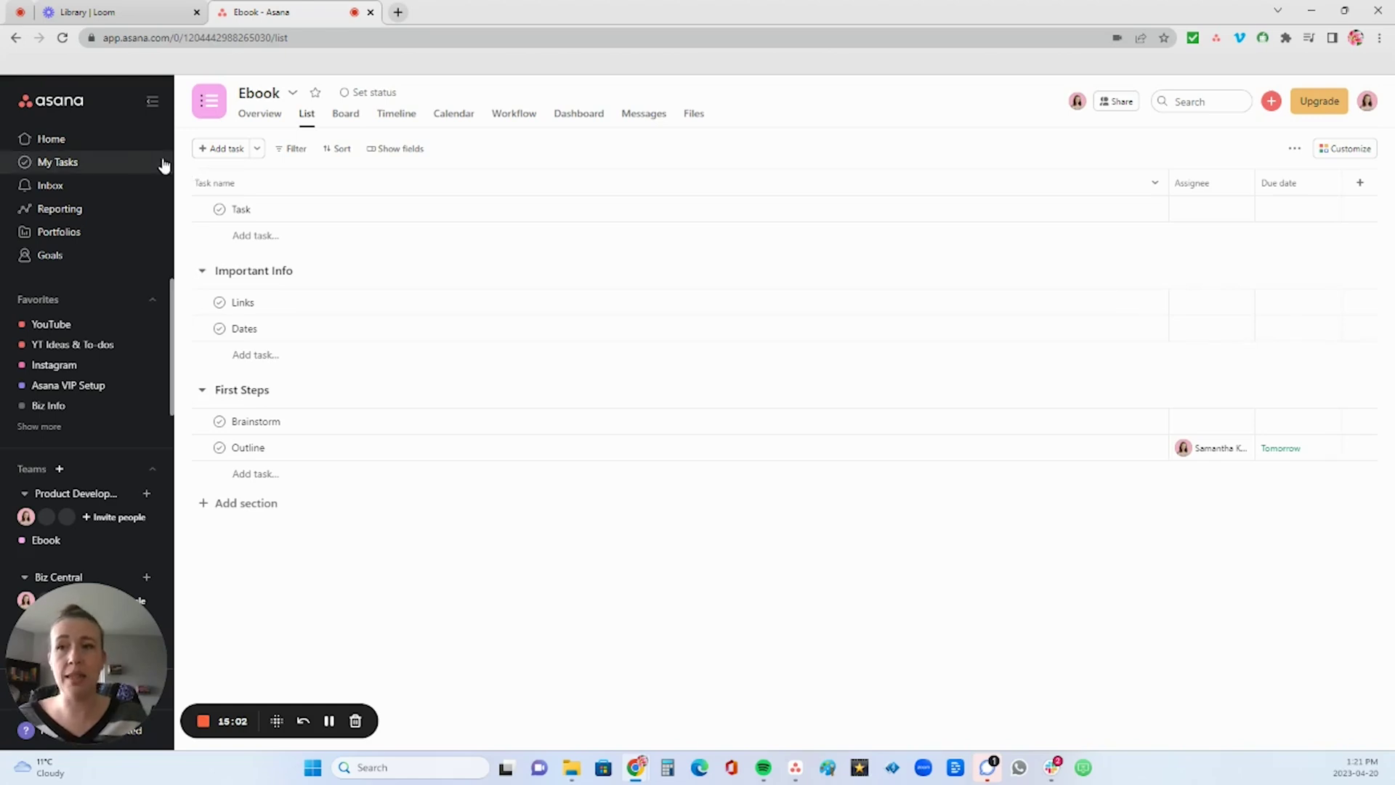
- Show My Tasks as the April 16–22, 2023 week calendar and drag the outstanding YT tasks card to Friday
left_click(92, 170)
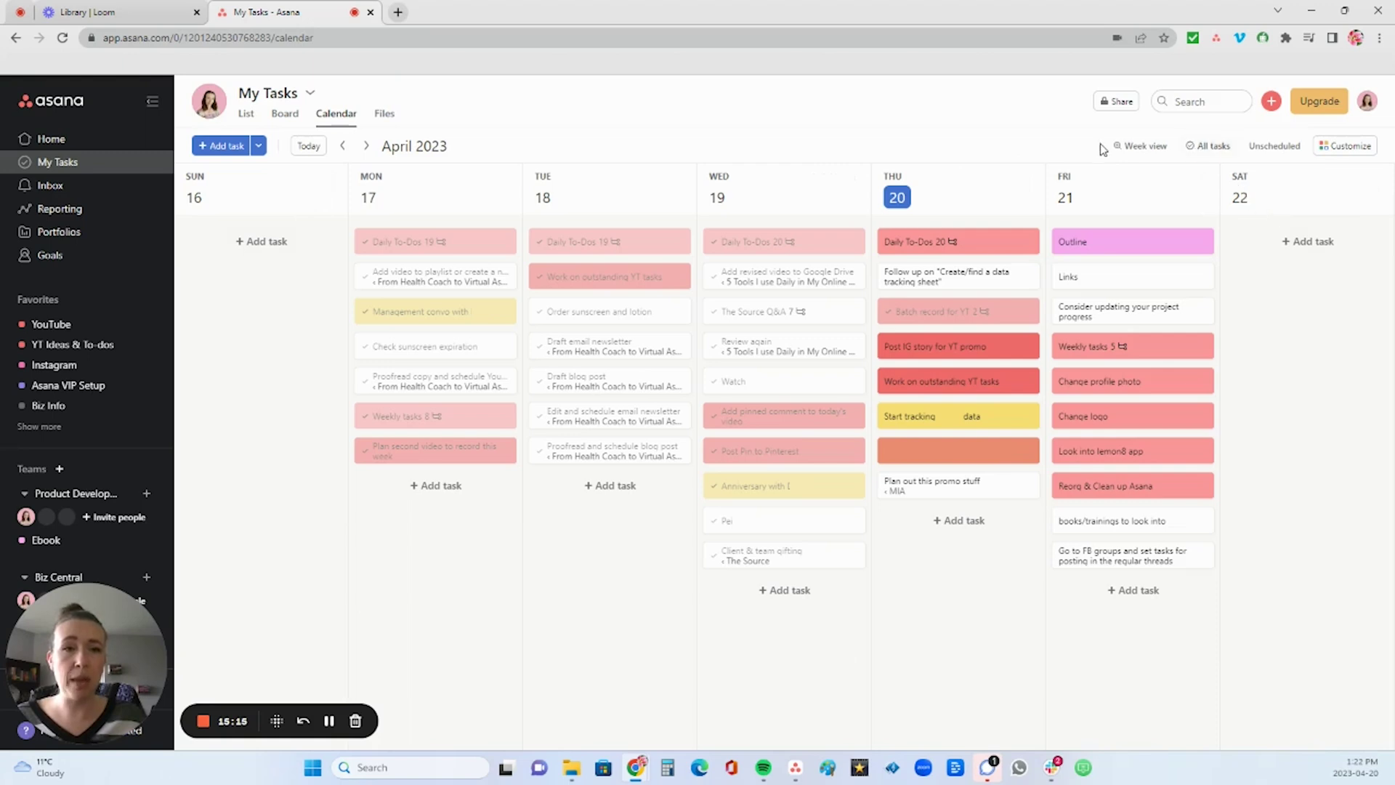
left_click(1135, 146)
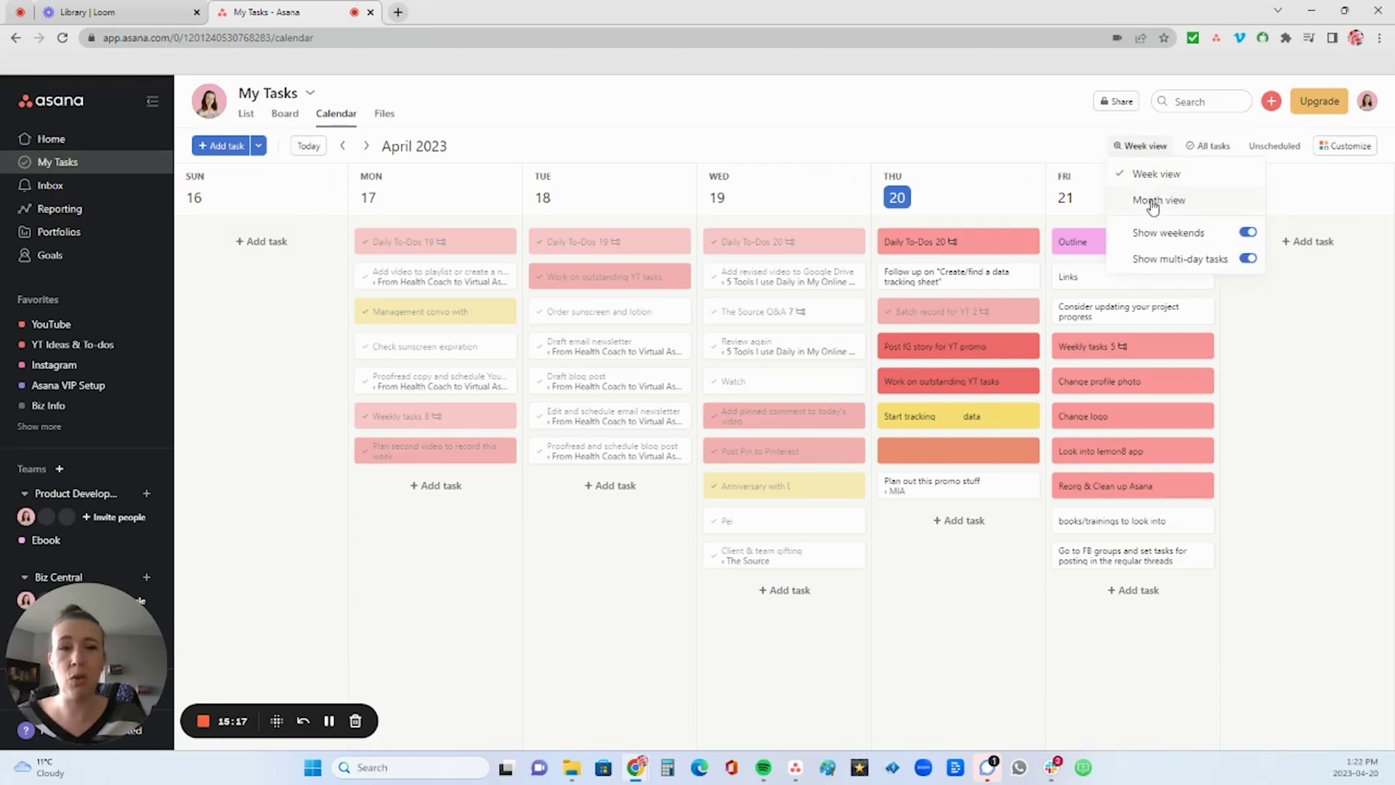
left_click(937, 131)
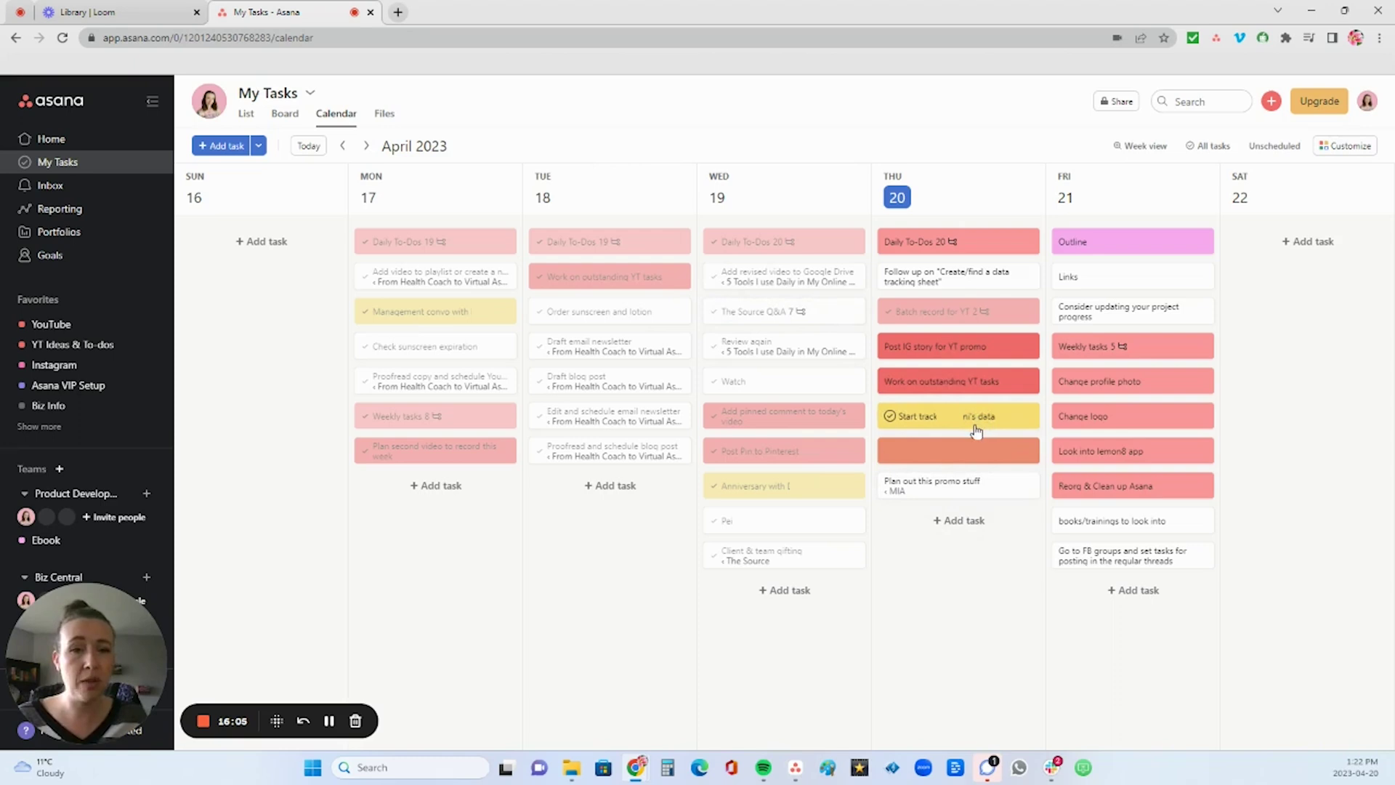
left_click_drag(977, 389, 1127, 605)
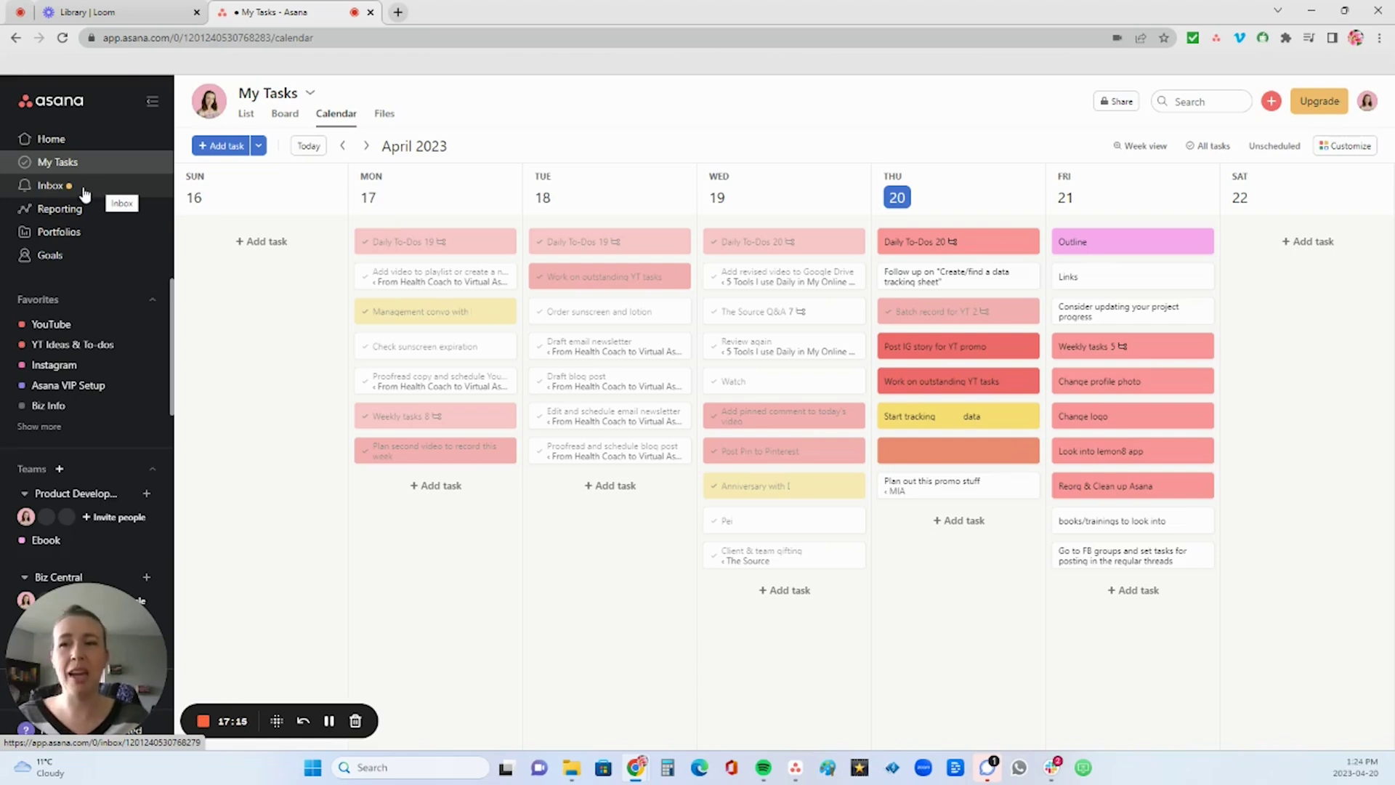
- Open the Inbox, scroll through the task, and browse comment stickers without posting one
left_click(72, 191)
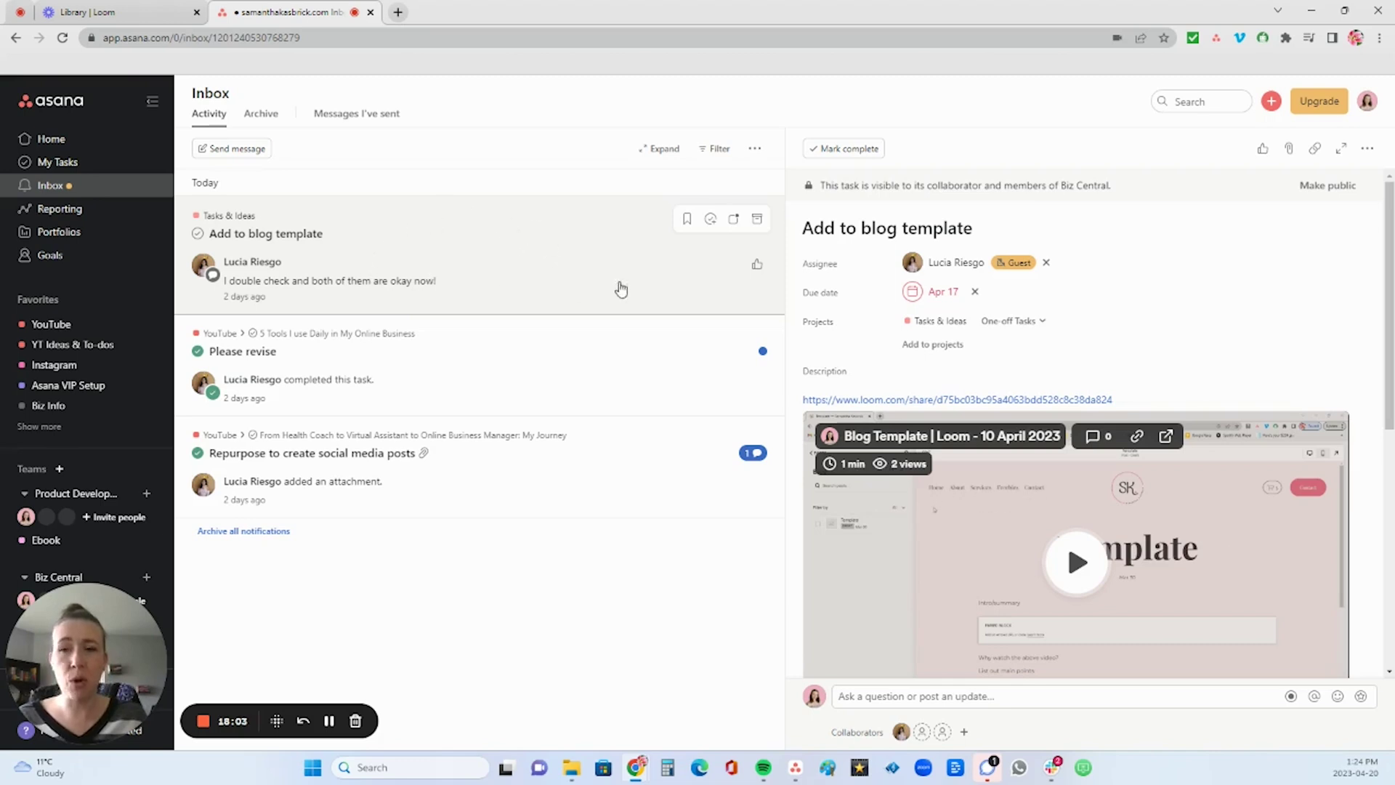
scroll(963, 453, "down", 5)
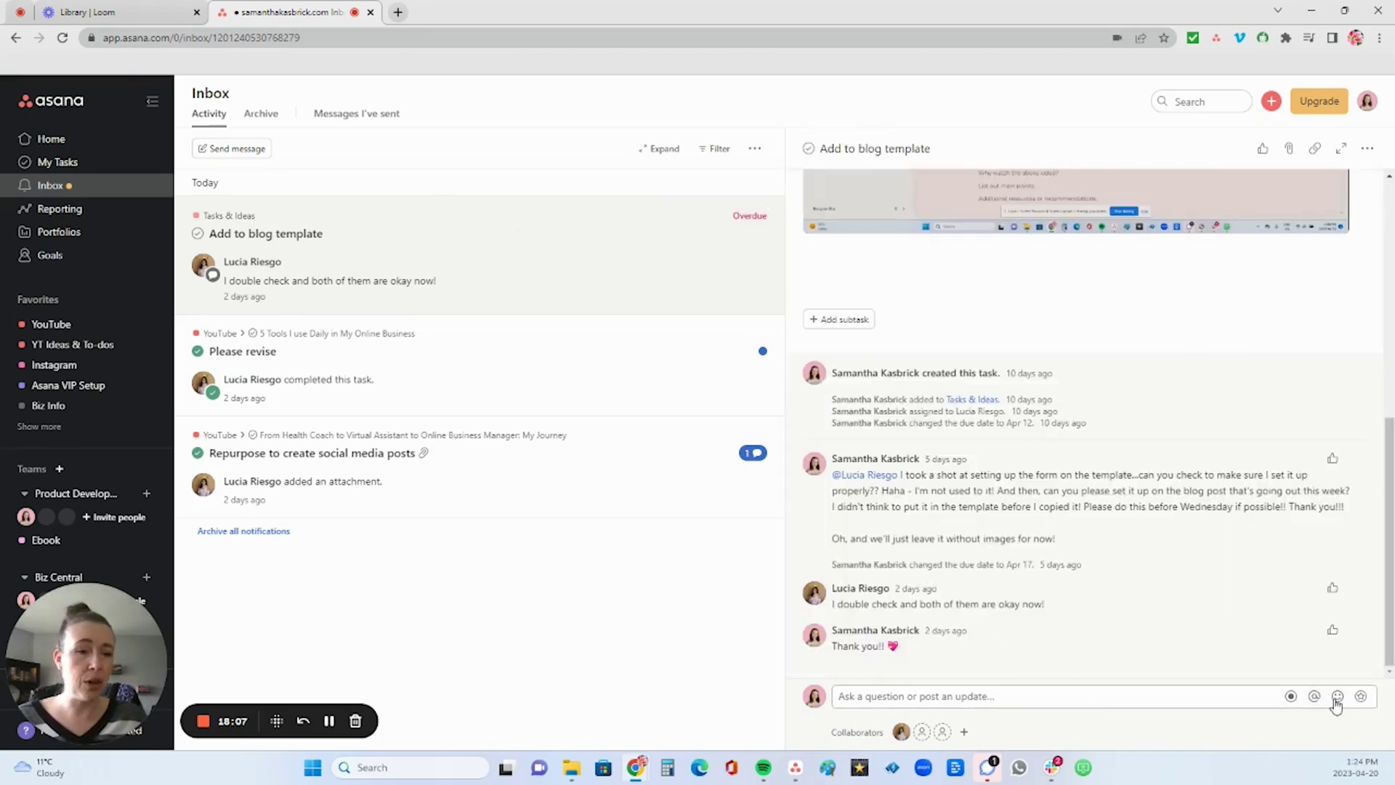
left_click(1361, 697)
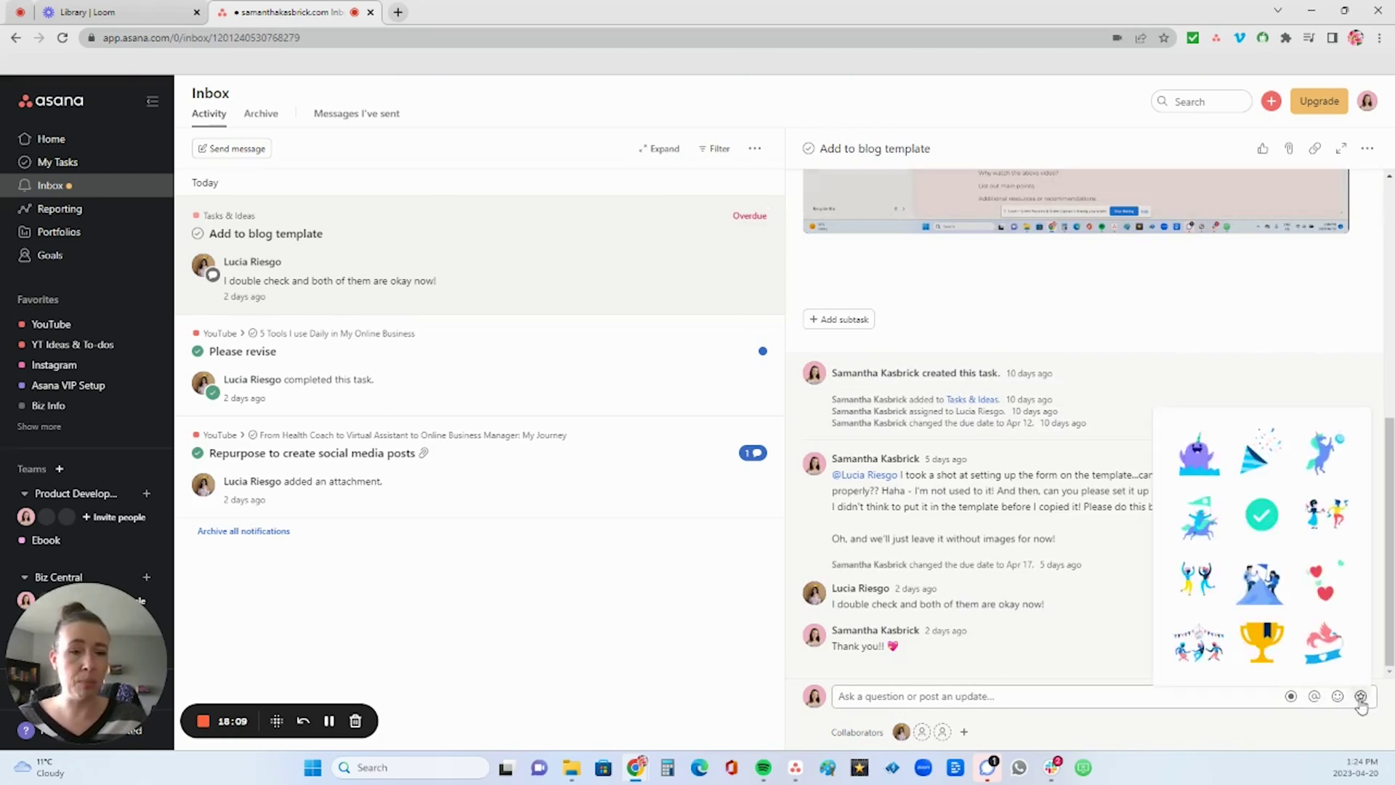
left_click(1079, 728)
- Archive the 'Add to blog template' and 'Please revise' notifications
mouse_move(738, 290)
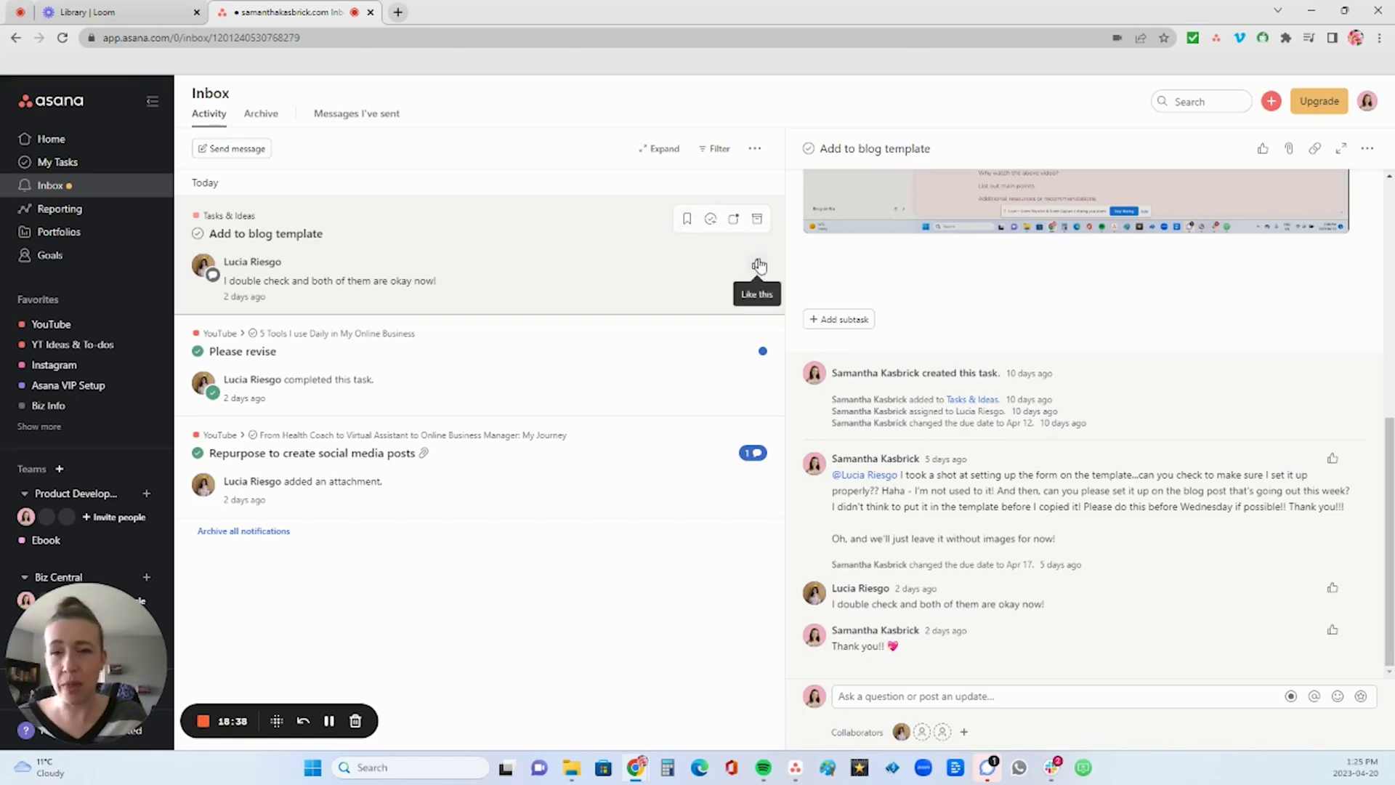
left_click(757, 219)
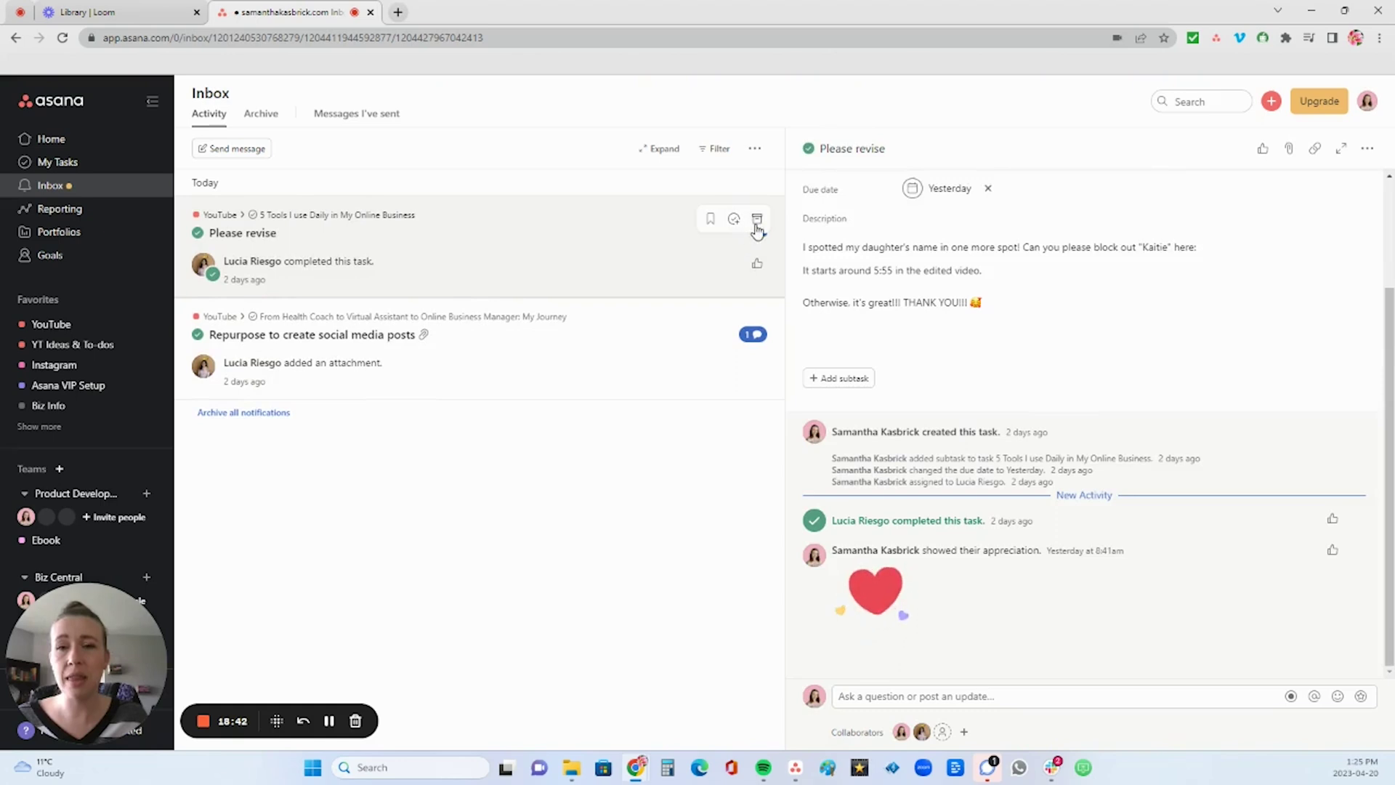
left_click(756, 225)
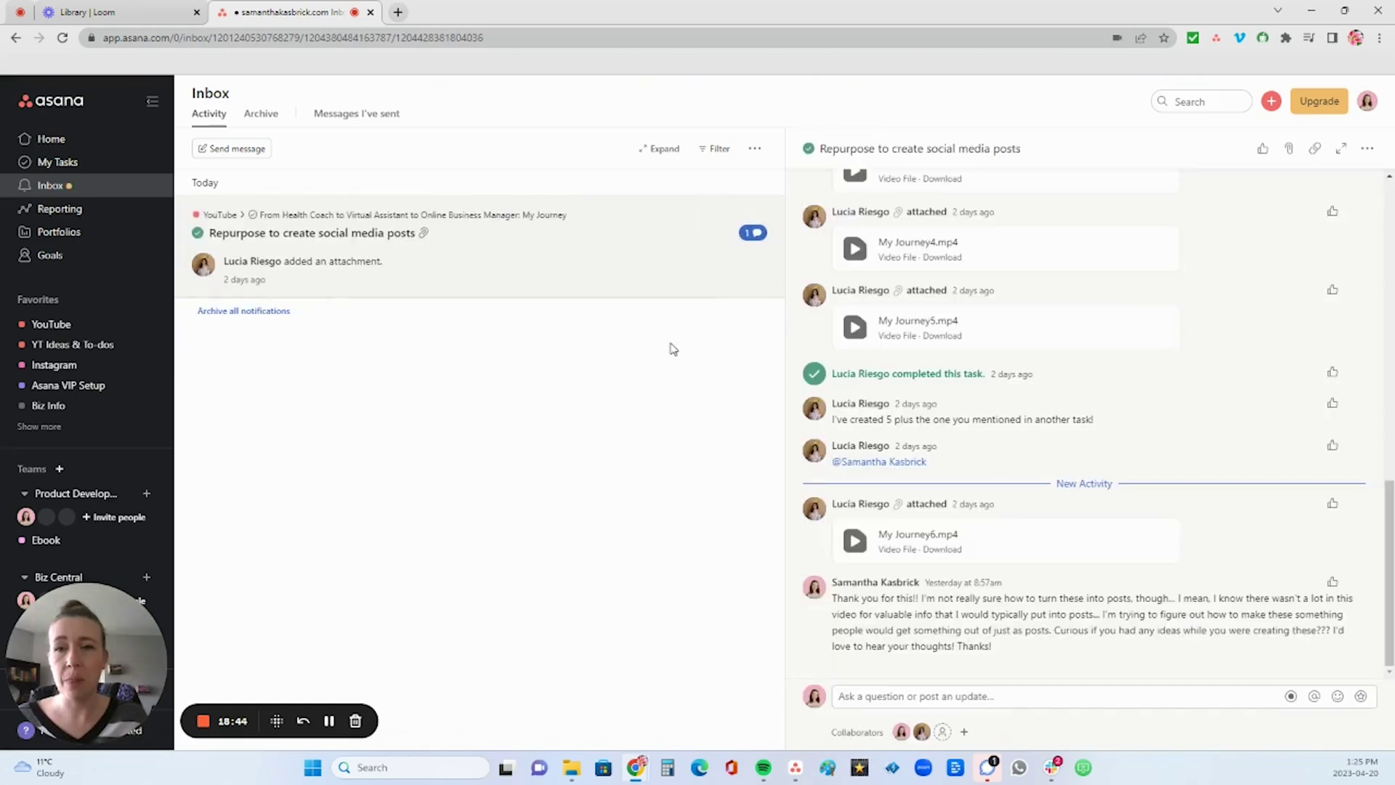
left_click(757, 220)
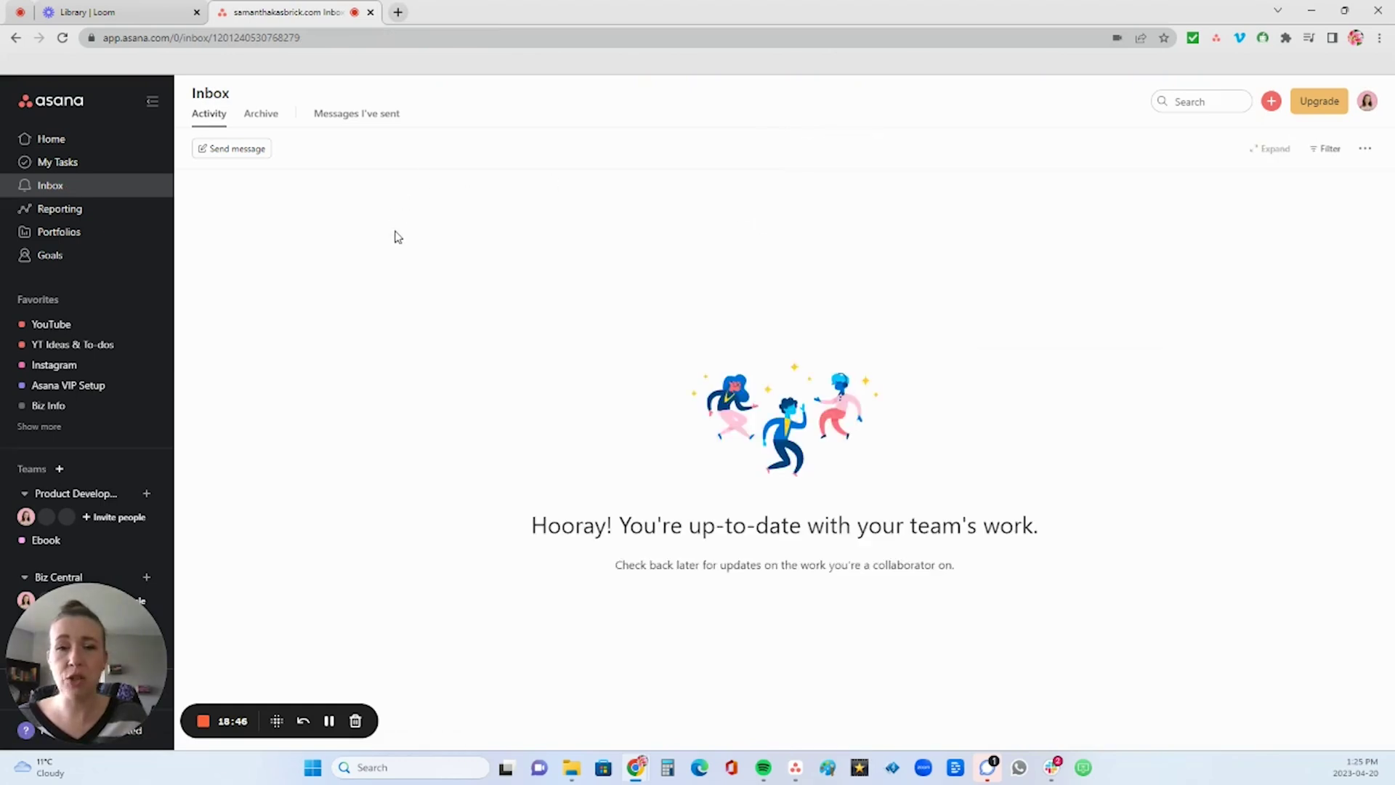